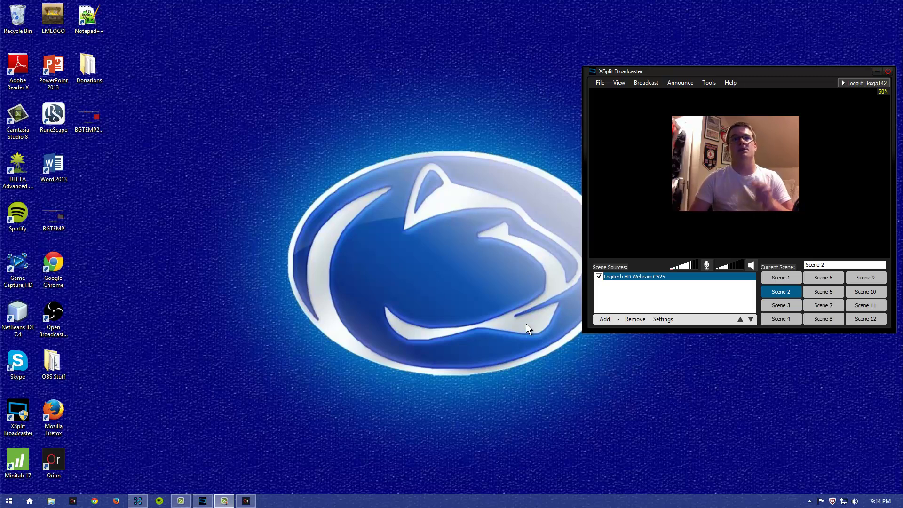
Step: Select the Logitech HD Webcam C525 feed, hide it, and remove it from Scene 2
{"action": "left_click", "coordinate": [699, 168]}
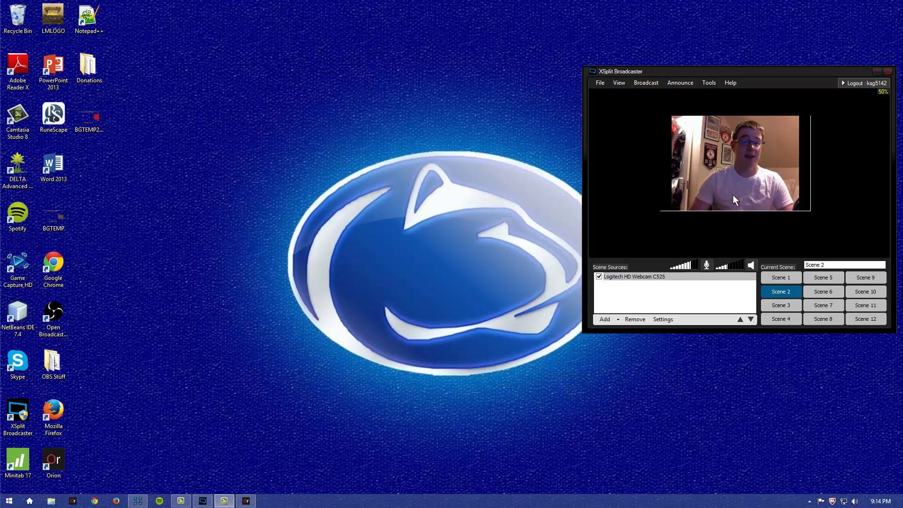
{"action": "left_click", "coordinate": [599, 276]}
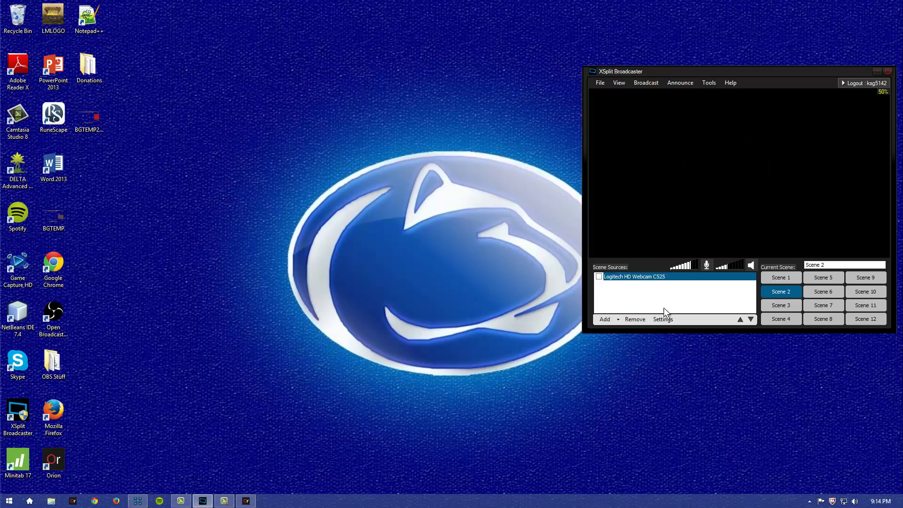
{"action": "left_click", "coordinate": [636, 320]}
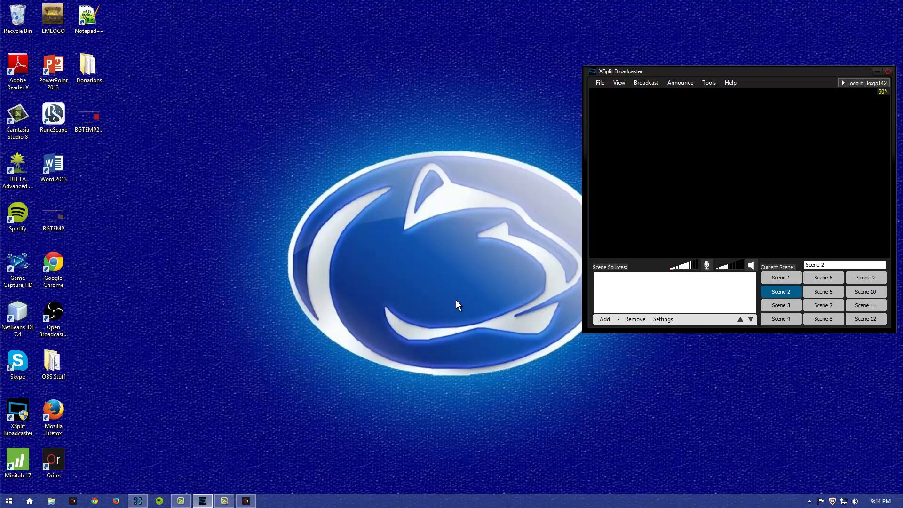
{"action": "left_click", "coordinate": [650, 83]}
{"action": "mouse_move", "coordinate": [654, 119]}
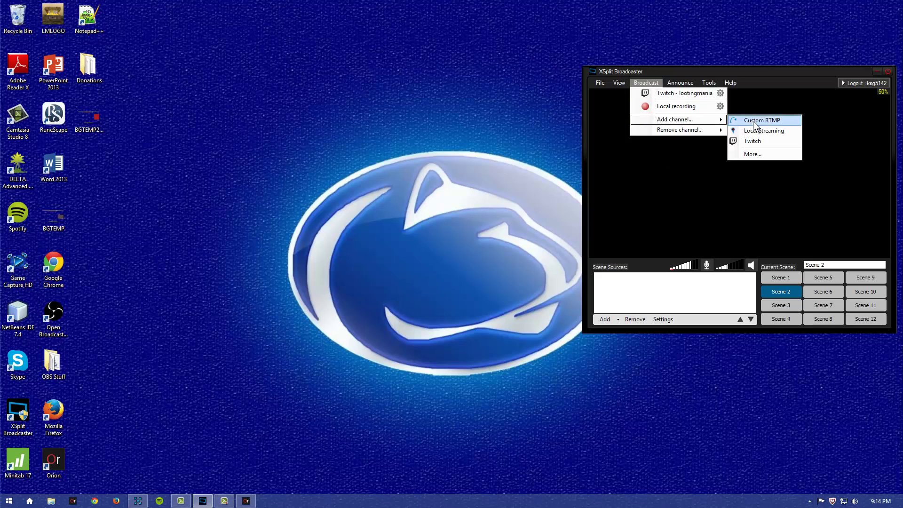
{"action": "left_click", "coordinate": [750, 141]}
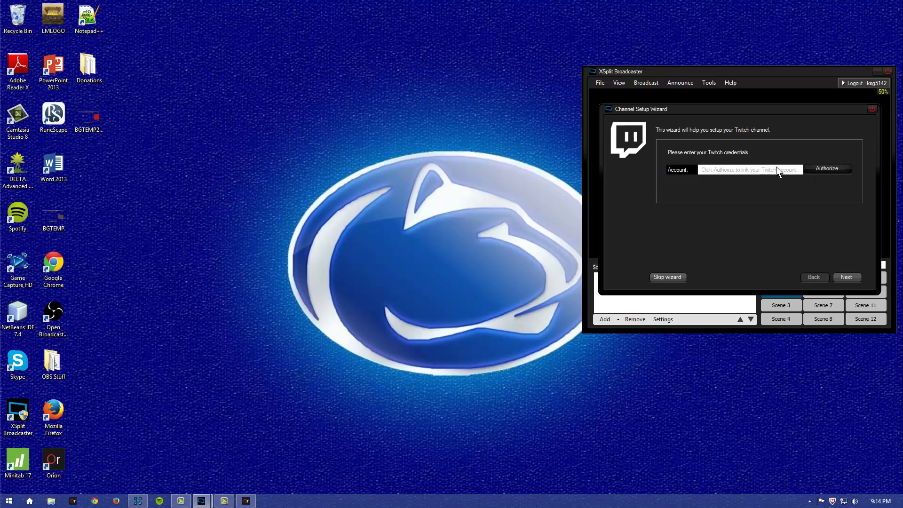
{"action": "left_click", "coordinate": [875, 112]}
{"action": "left_click", "coordinate": [647, 83]}
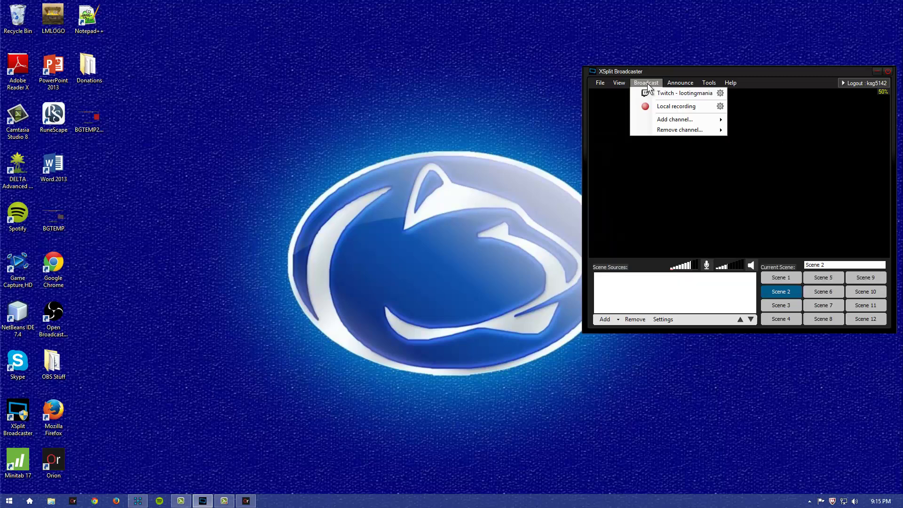
{"action": "left_click", "coordinate": [665, 96]}
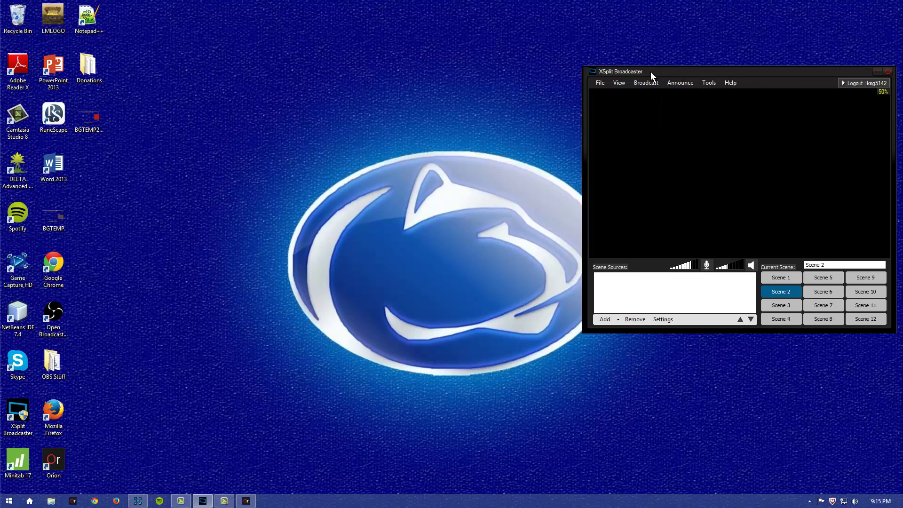
Step: Switch to Scene 1 and back to Scene 2, then restore the Orion RuneScape window and move it down-right
{"action": "left_click", "coordinate": [782, 278]}
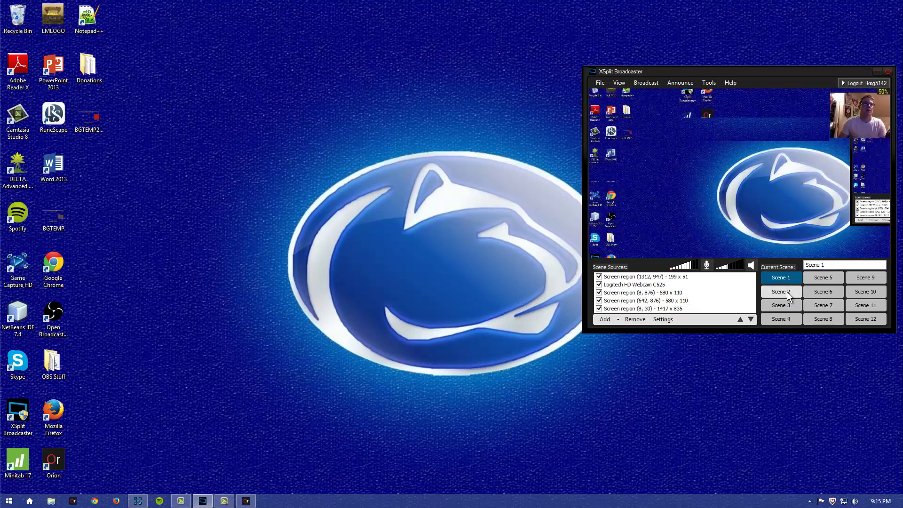
{"action": "left_click", "coordinate": [787, 292]}
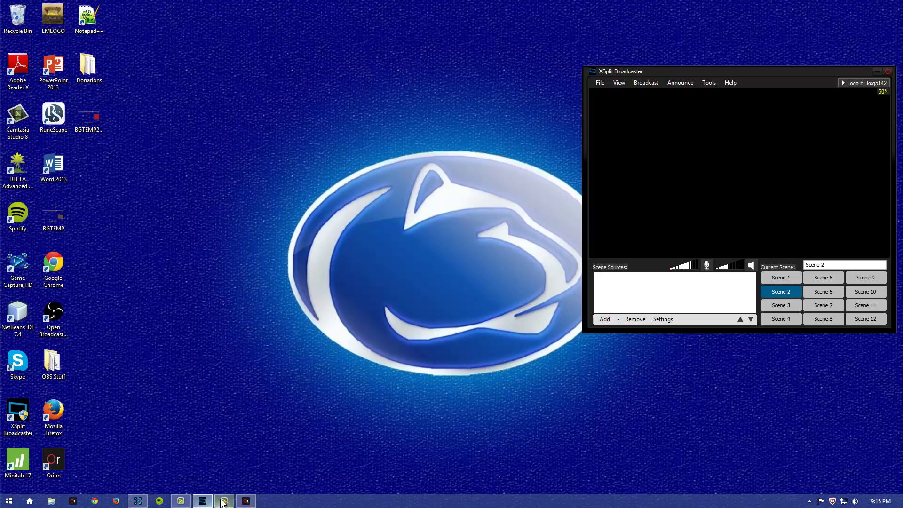
{"action": "left_click", "coordinate": [245, 500]}
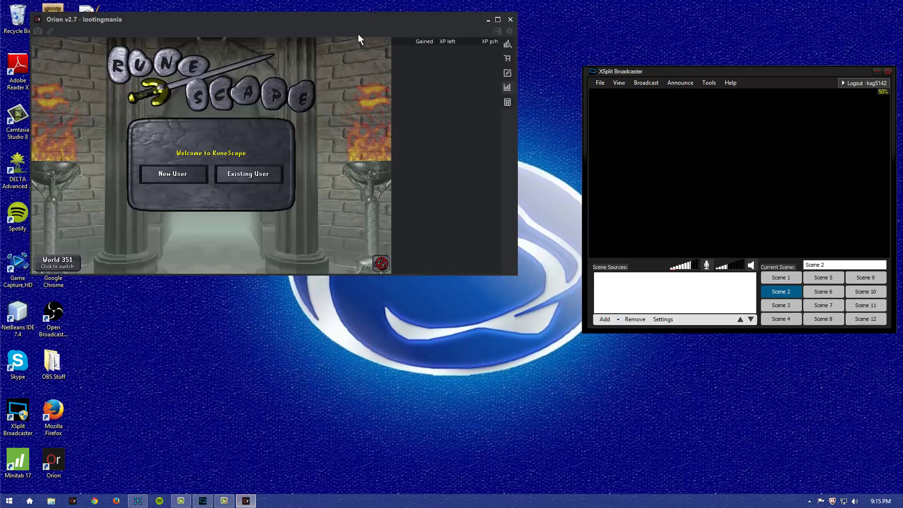
{"action": "left_click_drag", "start_coordinate": [353, 25], "coordinate": [374, 39]}
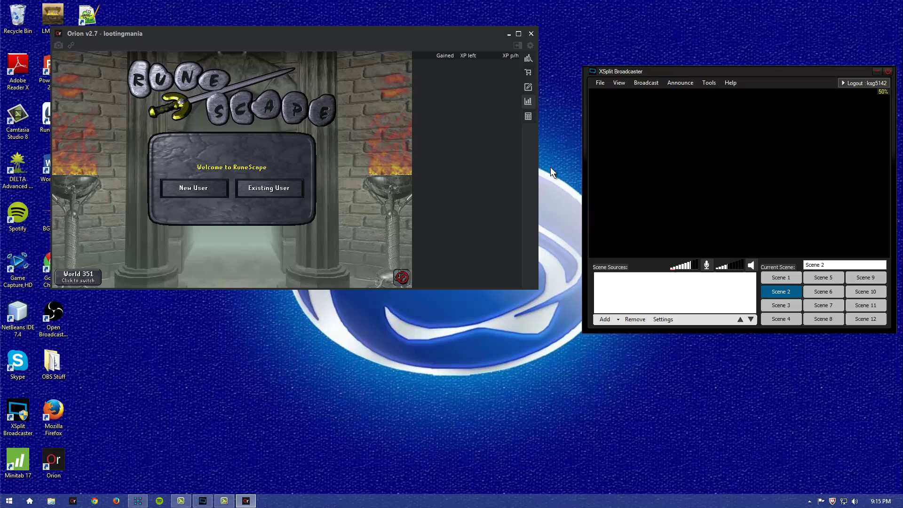
Step: Add a screen region capturing the RuneScape game area (108, 105, 768 x 506) and enlarge it
{"action": "left_click", "coordinate": [607, 320]}
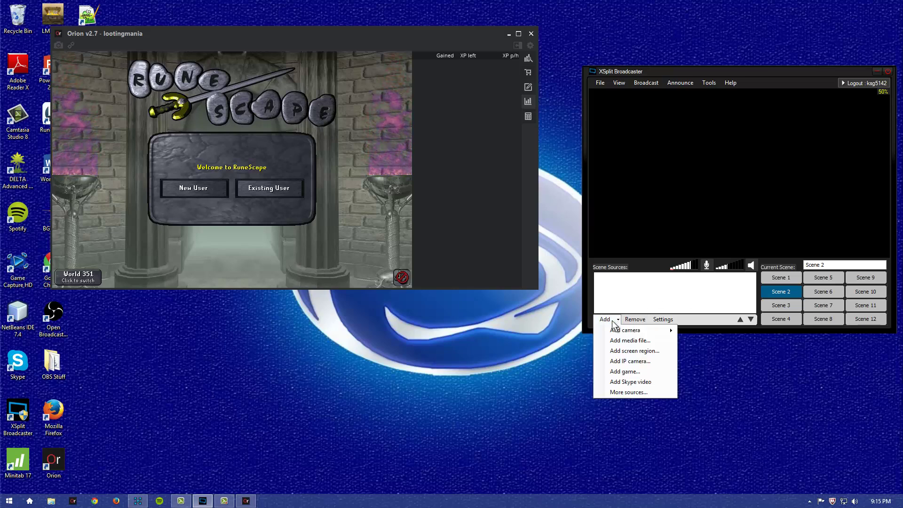
{"action": "left_click", "coordinate": [624, 353]}
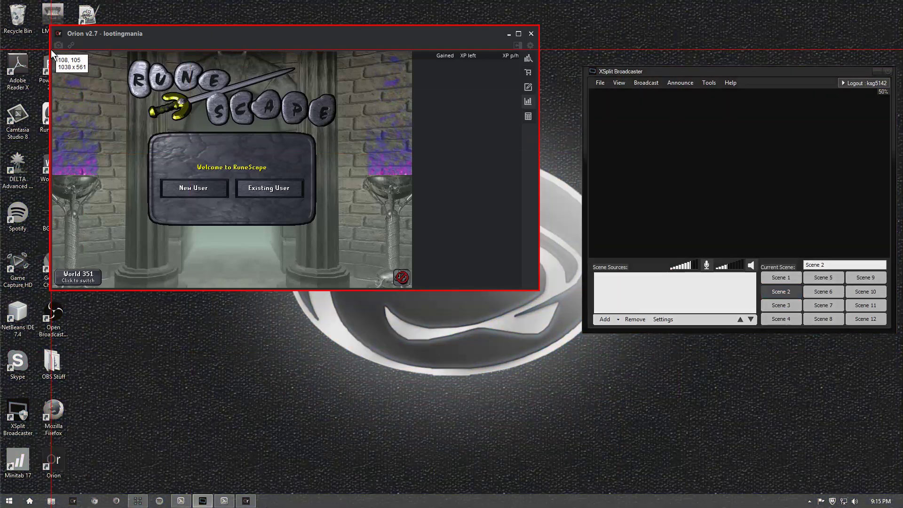
{"action": "left_click_drag", "start_coordinate": [50, 50], "coordinate": [412, 288]}
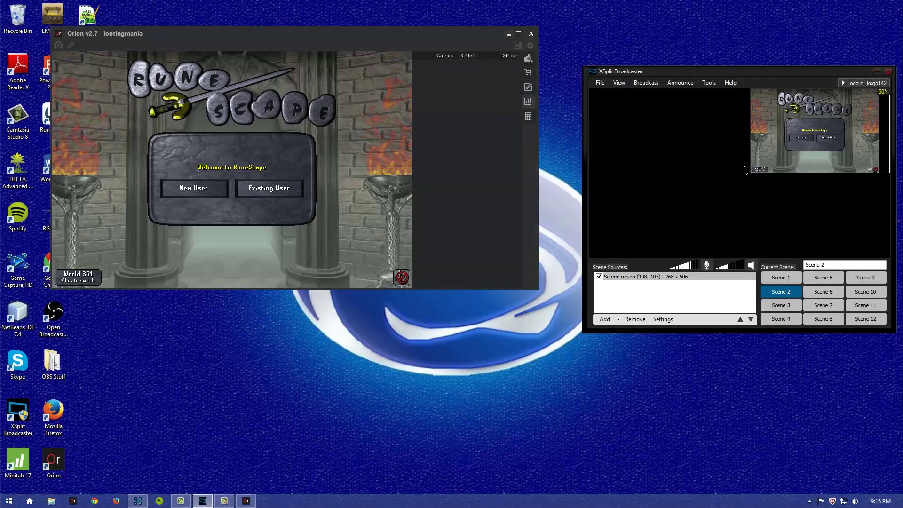
{"action": "left_click_drag", "start_coordinate": [741, 171], "coordinate": [611, 257]}
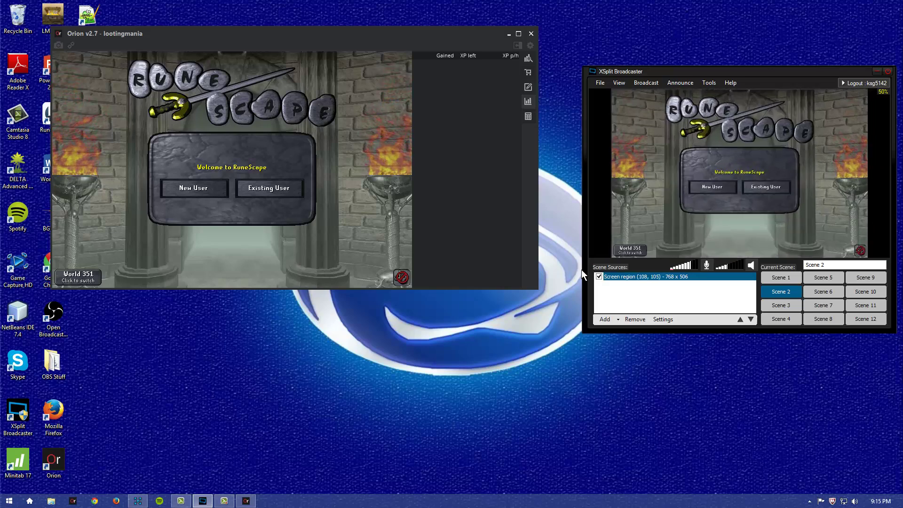
Step: Uncheck Keep aspect ratio in the capture's Layout settings so it fills the whole preview
{"action": "right_click", "coordinate": [694, 210]}
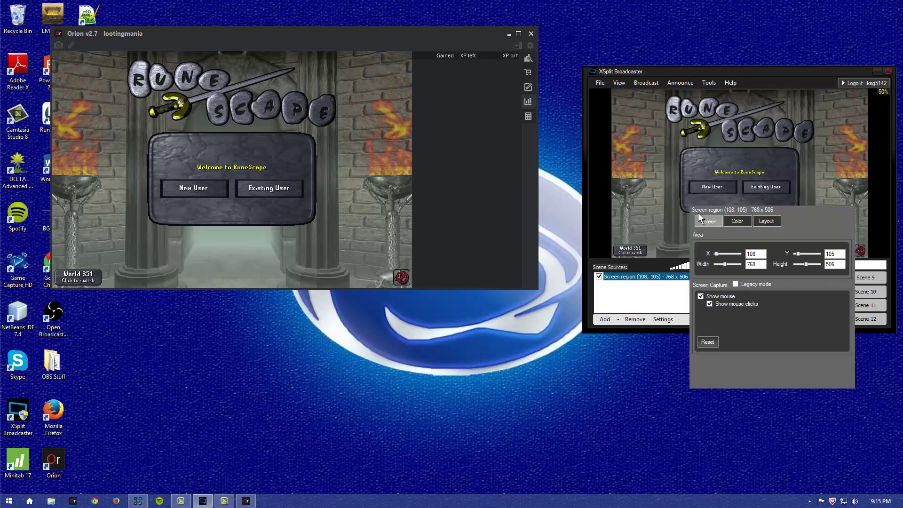
{"action": "left_click", "coordinate": [724, 205]}
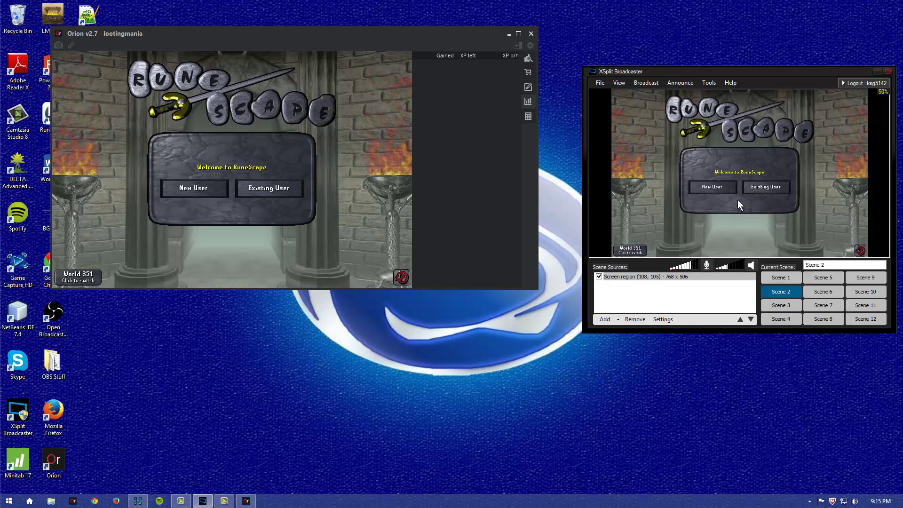
{"action": "right_click", "coordinate": [737, 199]}
{"action": "left_click", "coordinate": [809, 210]}
{"action": "left_click", "coordinate": [755, 261]}
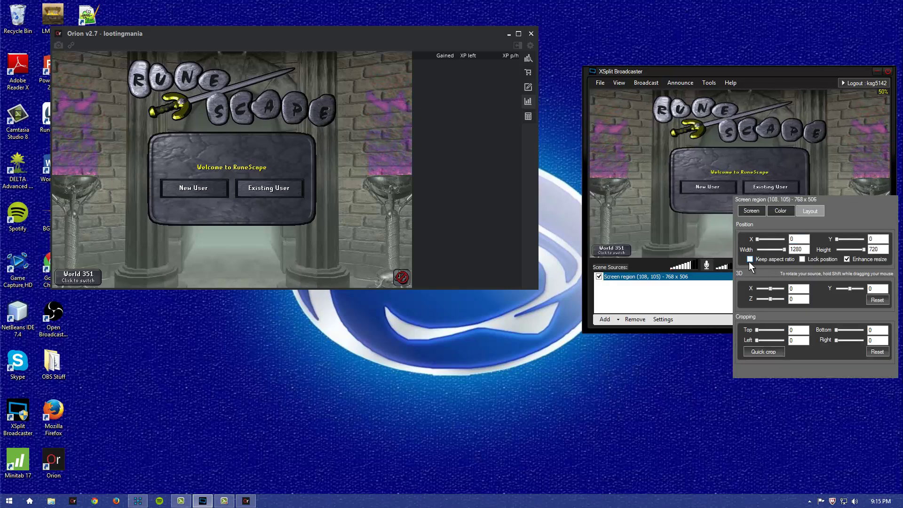
{"action": "left_click", "coordinate": [692, 226]}
{"action": "left_click", "coordinate": [701, 277]}
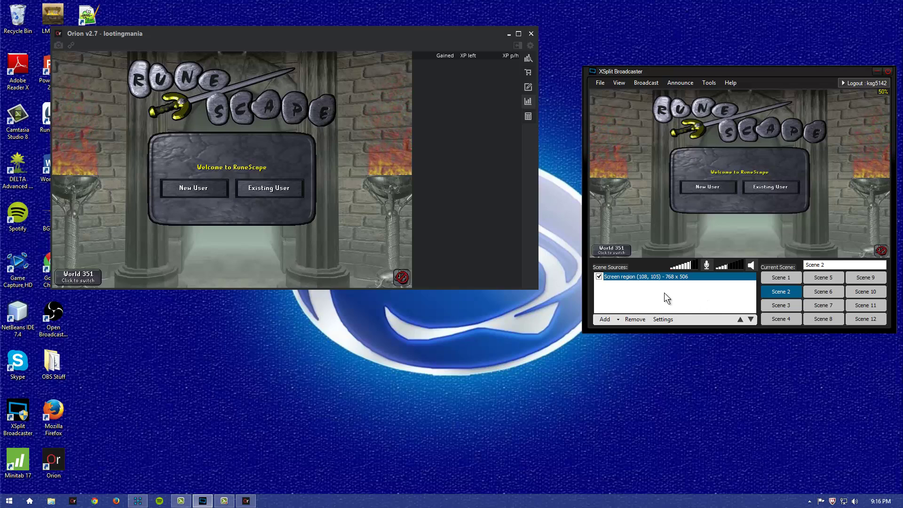
{"action": "left_click", "coordinate": [707, 236]}
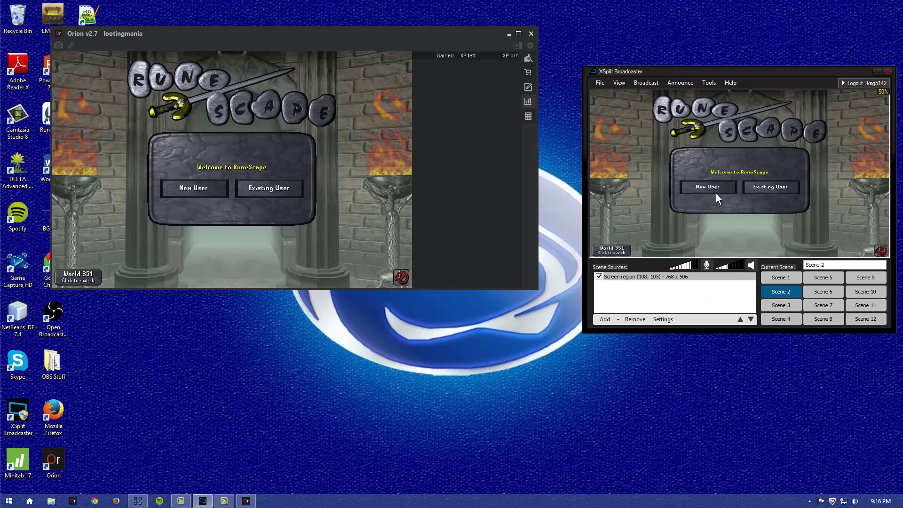
{"action": "left_click", "coordinate": [662, 279]}
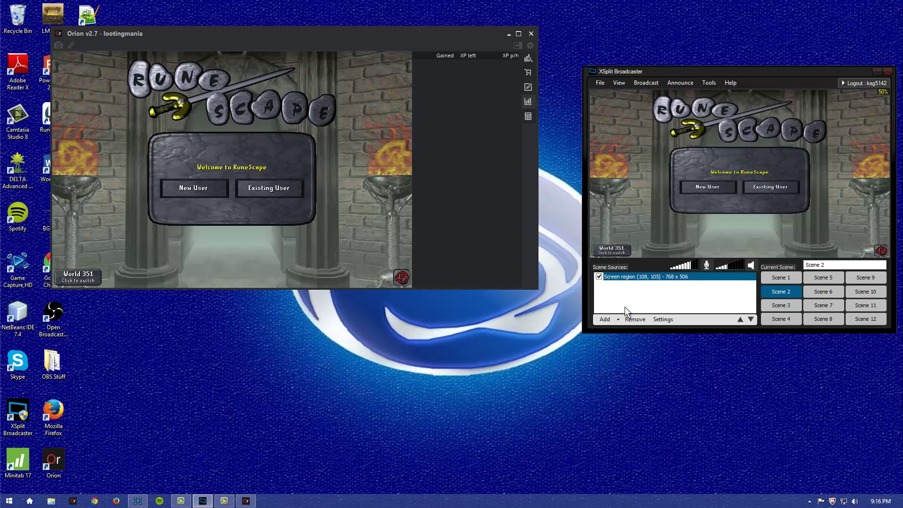
Step: Add the Logitech HD Webcam C525 as a camera source and shrink it into the preview's top-right corner
{"action": "left_click", "coordinate": [610, 319]}
{"action": "mouse_move", "coordinate": [623, 329]}
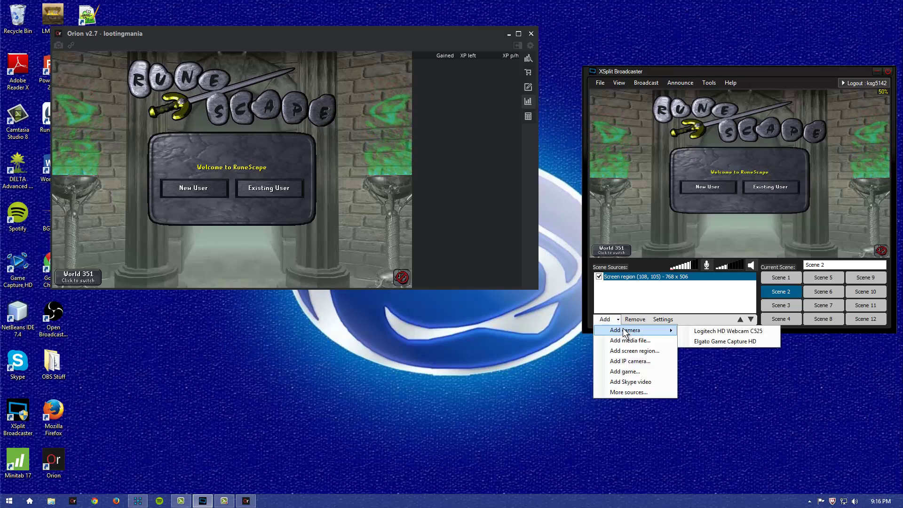
{"action": "left_click", "coordinate": [724, 331]}
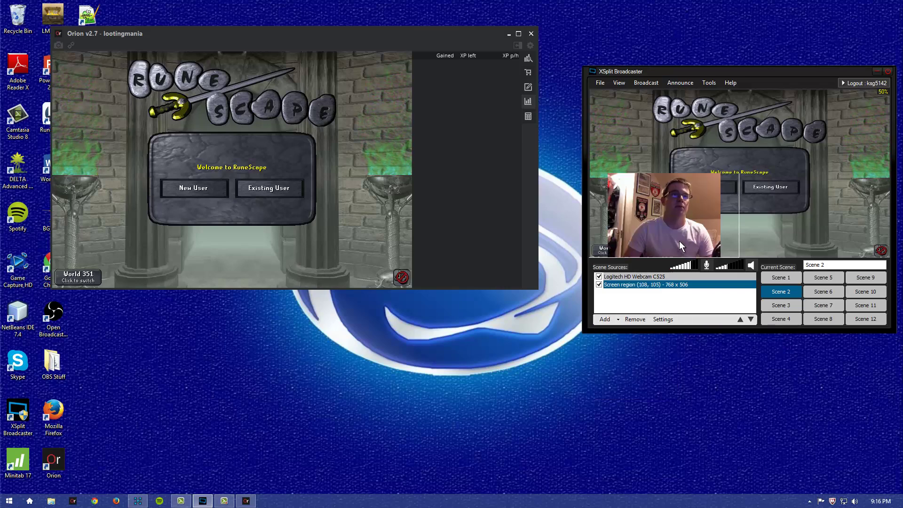
{"action": "left_click_drag", "start_coordinate": [677, 226], "coordinate": [862, 137]}
{"action": "left_click", "coordinate": [739, 174]}
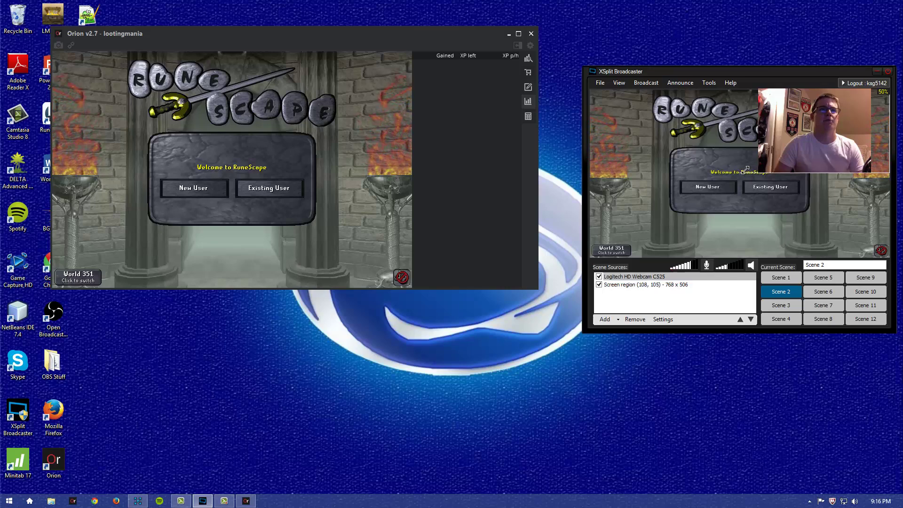
{"action": "left_click_drag", "start_coordinate": [740, 174], "coordinate": [830, 133]}
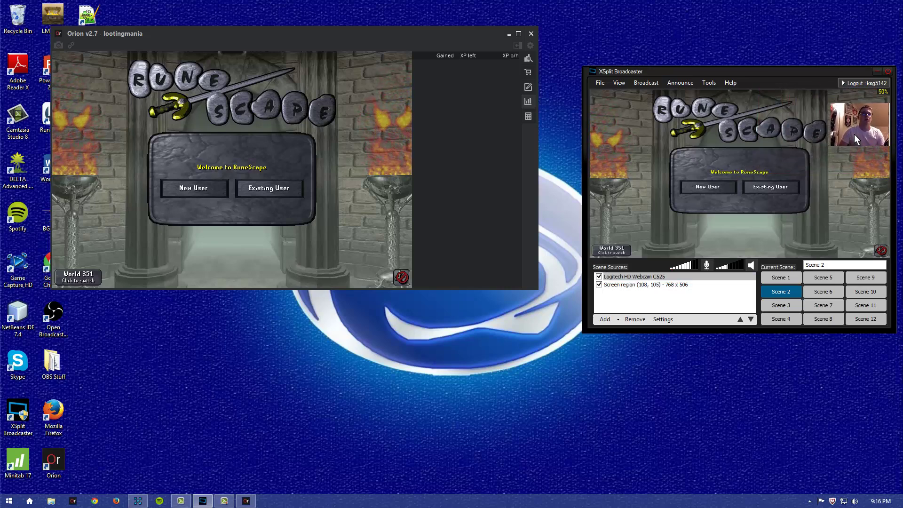
{"action": "left_click", "coordinate": [860, 121]}
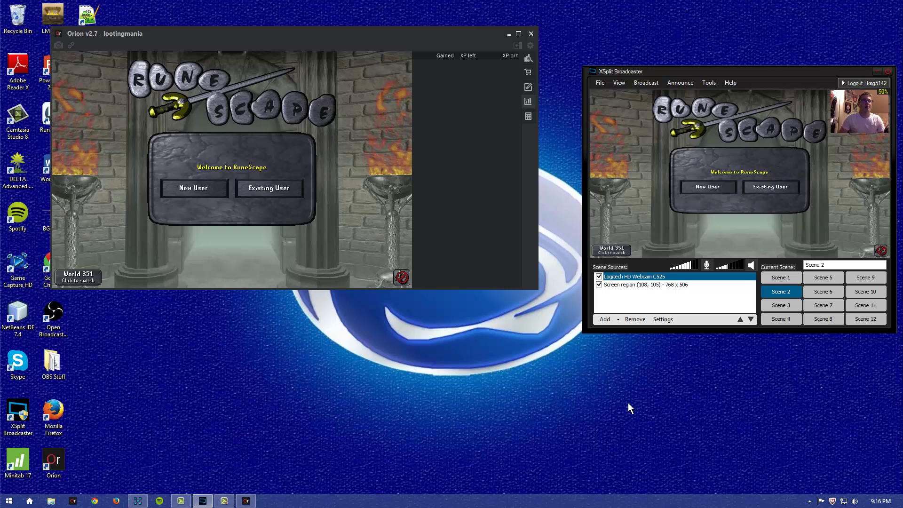
Step: Launch Spotify, dismiss the McAfee internet-access alert, and position the Spotify and XSplit windows side by side
{"action": "left_click", "coordinate": [159, 500]}
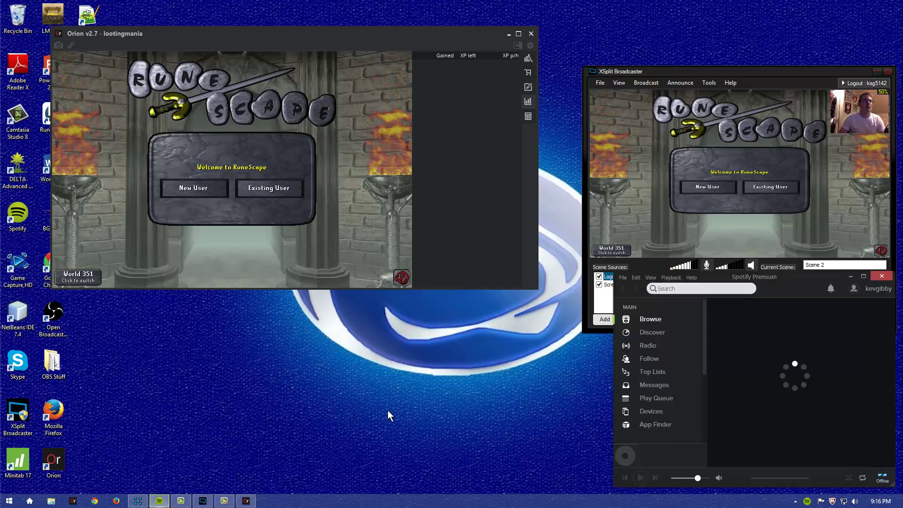
{"action": "mouse_move", "coordinate": [791, 278]}
{"action": "left_mouse_down"}
{"action": "mouse_move", "coordinate": [542, 300]}
{"action": "mouse_move", "coordinate": [486, 270]}
{"action": "mouse_move", "coordinate": [741, 287]}
{"action": "mouse_move", "coordinate": [780, 274]}
{"action": "left_mouse_up"}
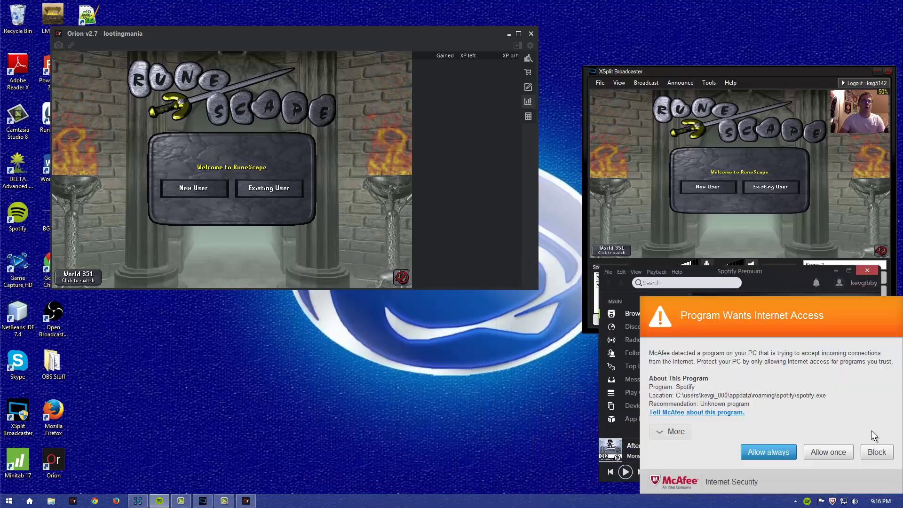
{"action": "left_click", "coordinate": [838, 458]}
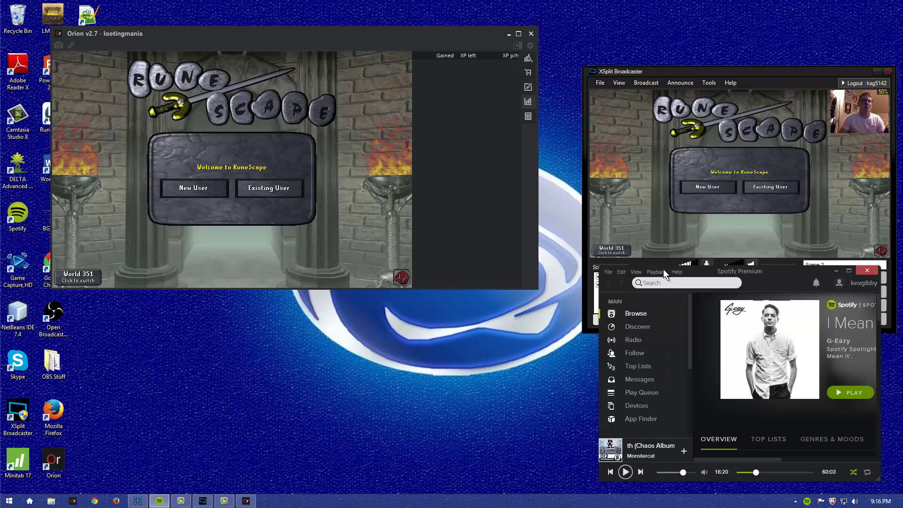
{"action": "left_click_drag", "start_coordinate": [730, 71], "coordinate": [730, 4]}
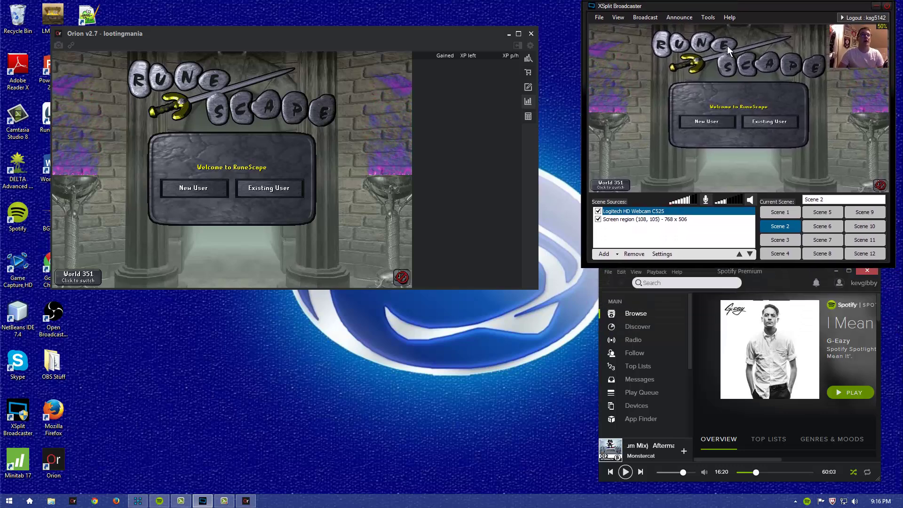
{"action": "mouse_move", "coordinate": [764, 280]}
{"action": "left_mouse_down"}
{"action": "mouse_move", "coordinate": [761, 293]}
{"action": "mouse_move", "coordinate": [772, 291]}
{"action": "left_mouse_up"}
Step: Add a screen region capturing Spotify's now-playing box (1291, 954, 199 x 51)
{"action": "left_click", "coordinate": [626, 240]}
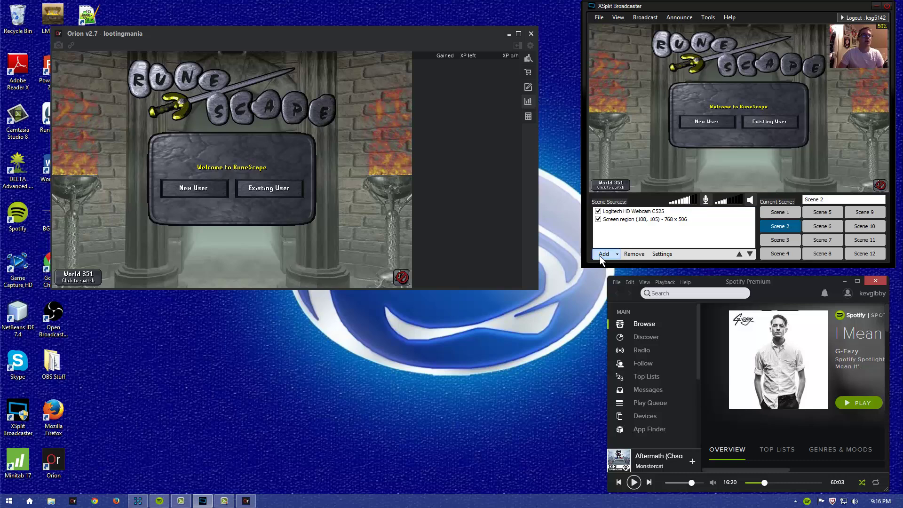
{"action": "left_click", "coordinate": [602, 257]}
{"action": "left_click", "coordinate": [631, 286]}
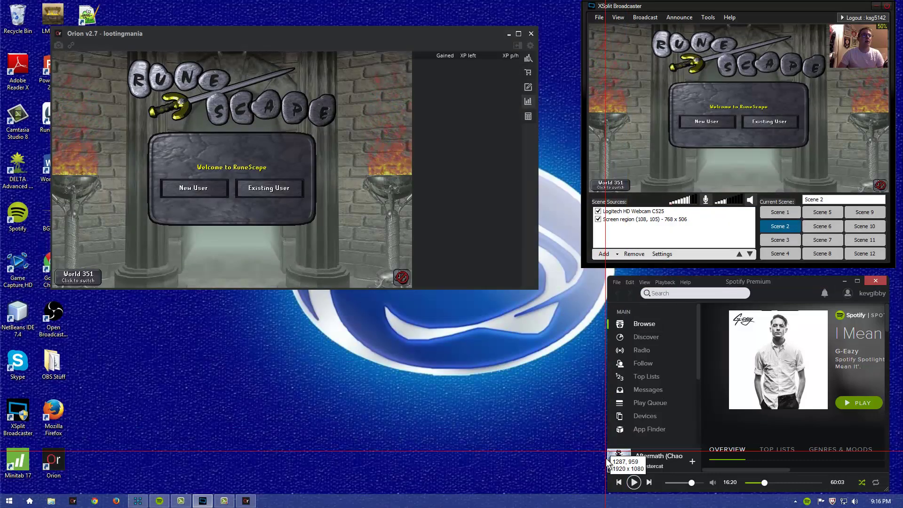
{"action": "left_click_drag", "start_coordinate": [607, 448], "coordinate": [701, 472]}
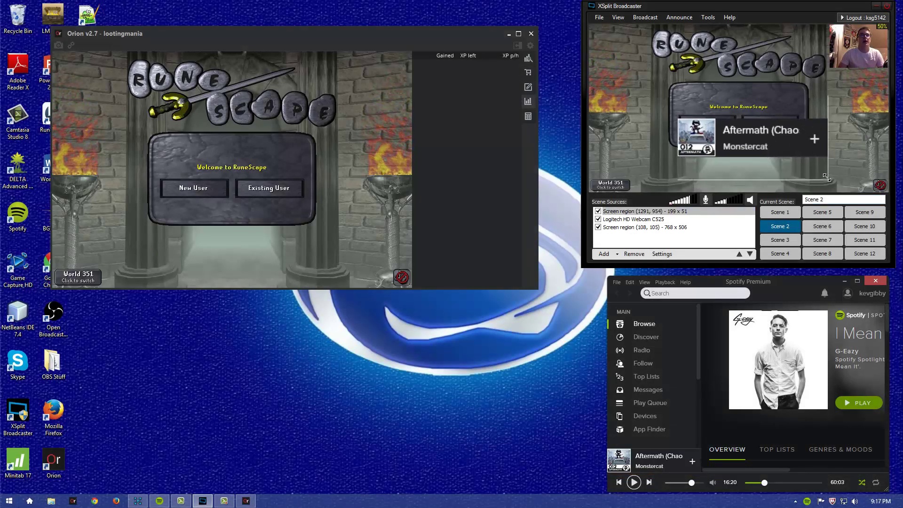
Step: Shrink the now-playing source into the bottom-right corner and adjust the webcam's layer order
{"action": "left_click_drag", "start_coordinate": [826, 180], "coordinate": [859, 161]}
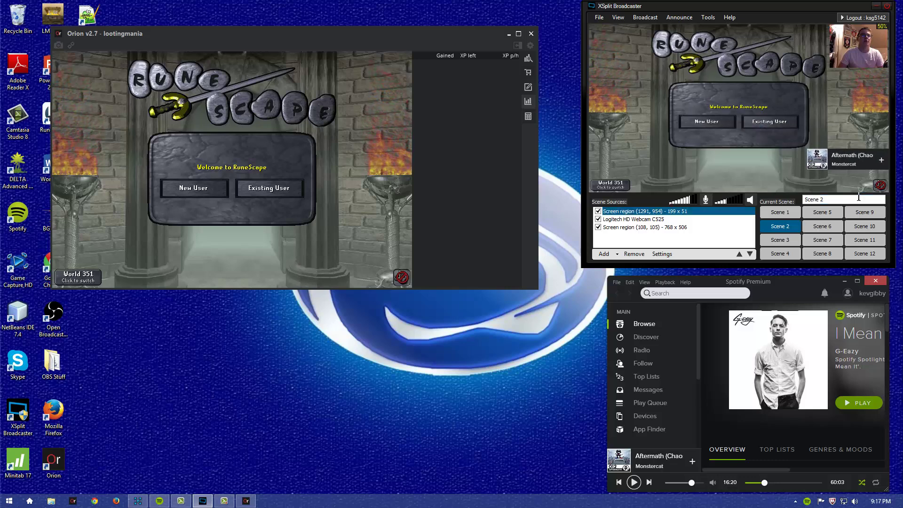
{"action": "left_click_drag", "start_coordinate": [804, 142], "coordinate": [833, 184]}
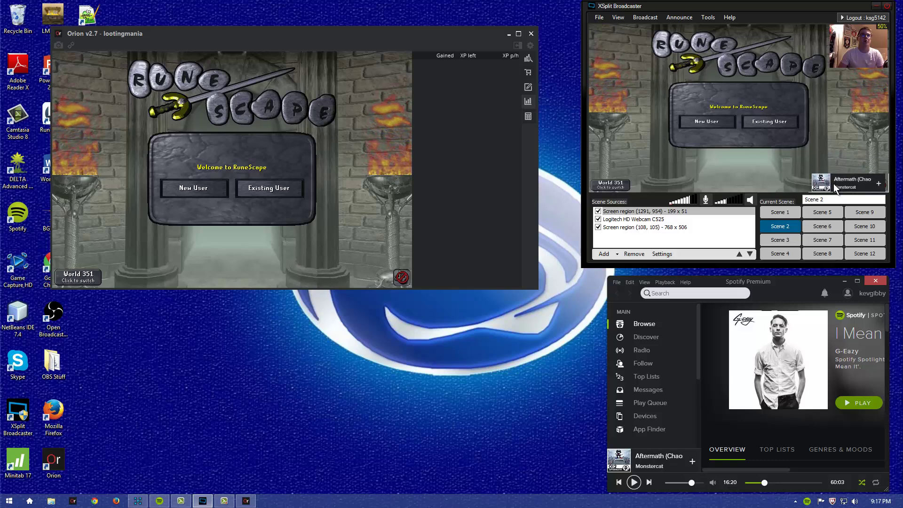
{"action": "left_click", "coordinate": [805, 181]}
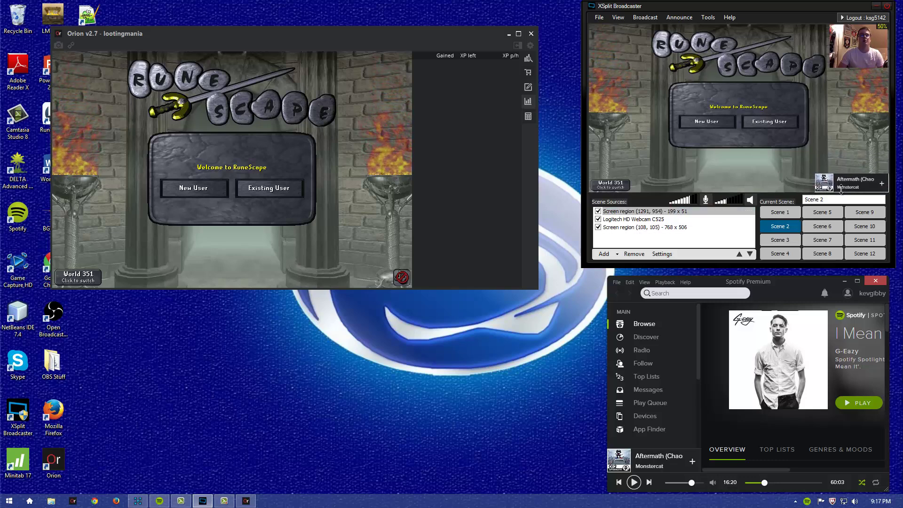
{"action": "left_click", "coordinate": [617, 219]}
{"action": "left_click", "coordinate": [753, 256]}
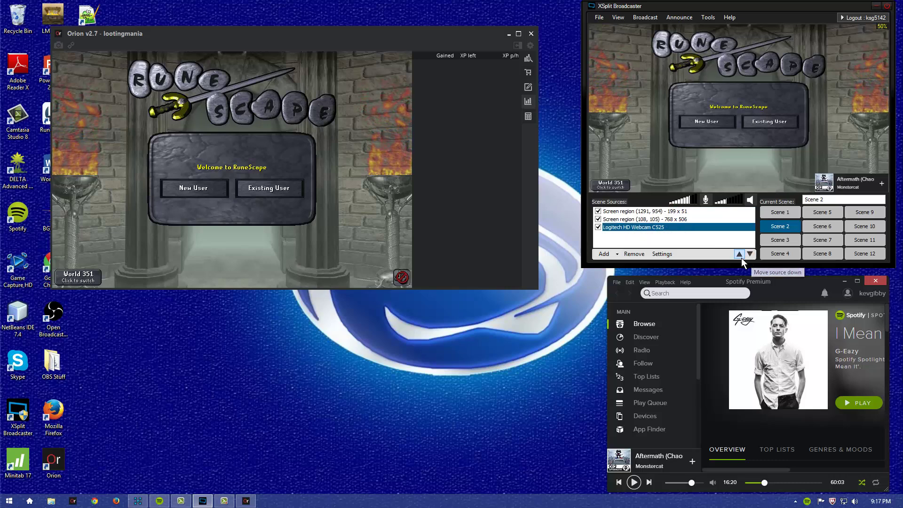
{"action": "left_click", "coordinate": [741, 256]}
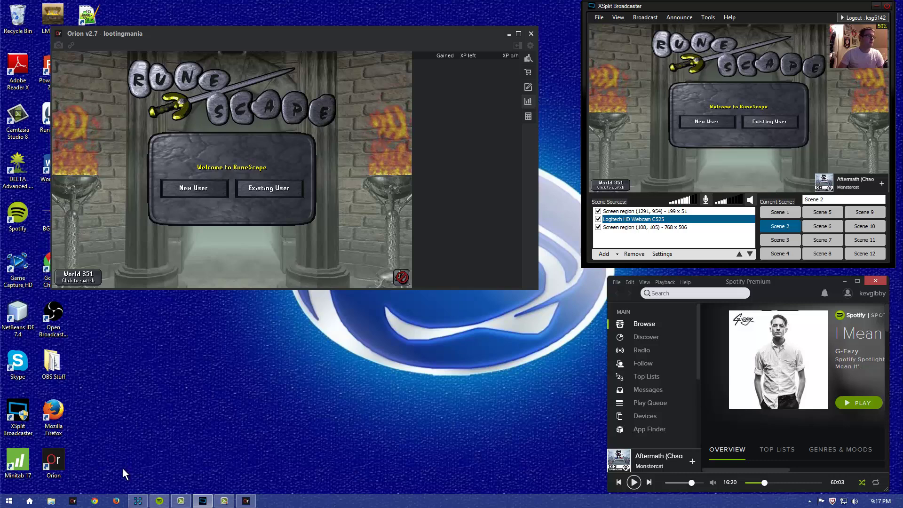
Step: Open Firefox and load the Follower Alert page from the Bookmarks menu
{"action": "left_click", "coordinate": [115, 501]}
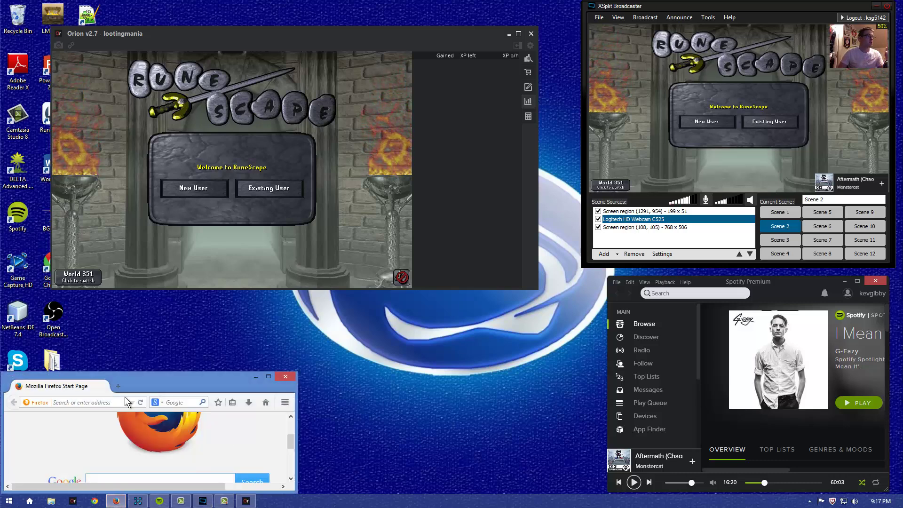
{"action": "left_click", "coordinate": [232, 403]}
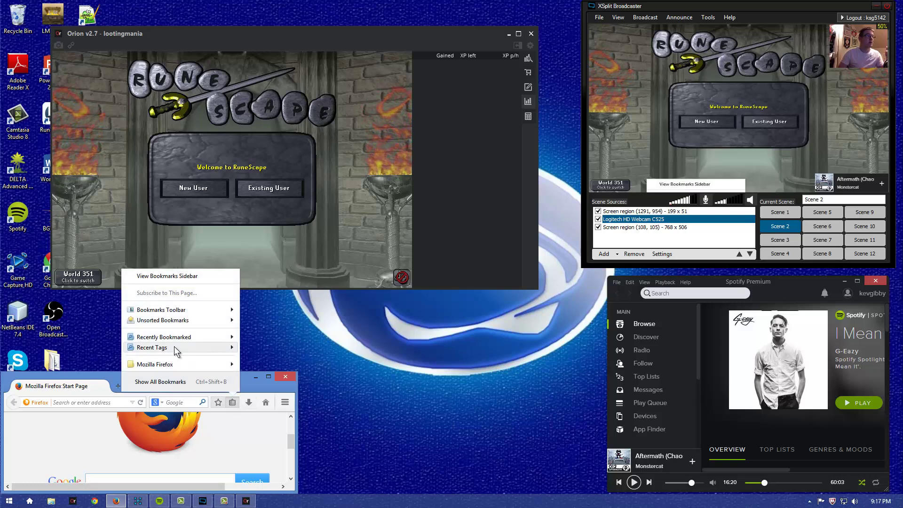
{"action": "mouse_move", "coordinate": [195, 337]}
{"action": "left_click", "coordinate": [268, 349]}
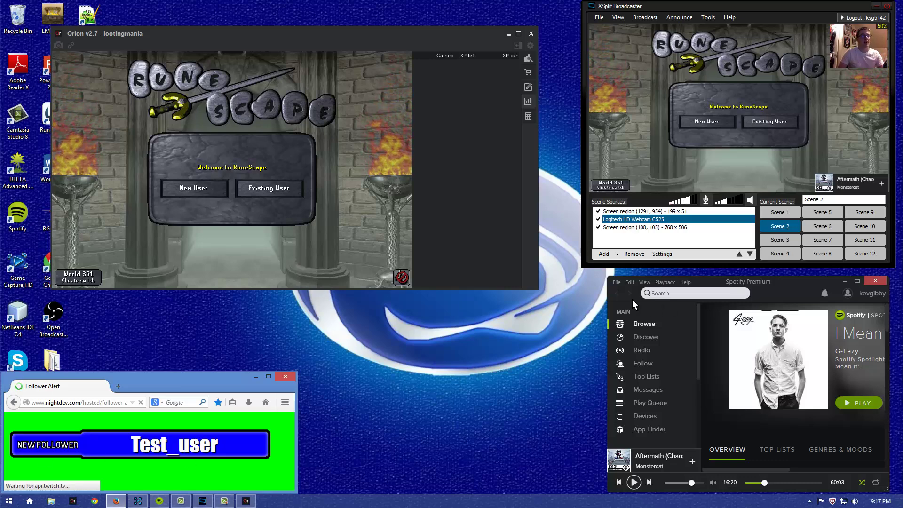
Step: Add a screen region over the green Follower Alert area of Firefox (6, 875, 580 x 110)
{"action": "left_click", "coordinate": [612, 254]}
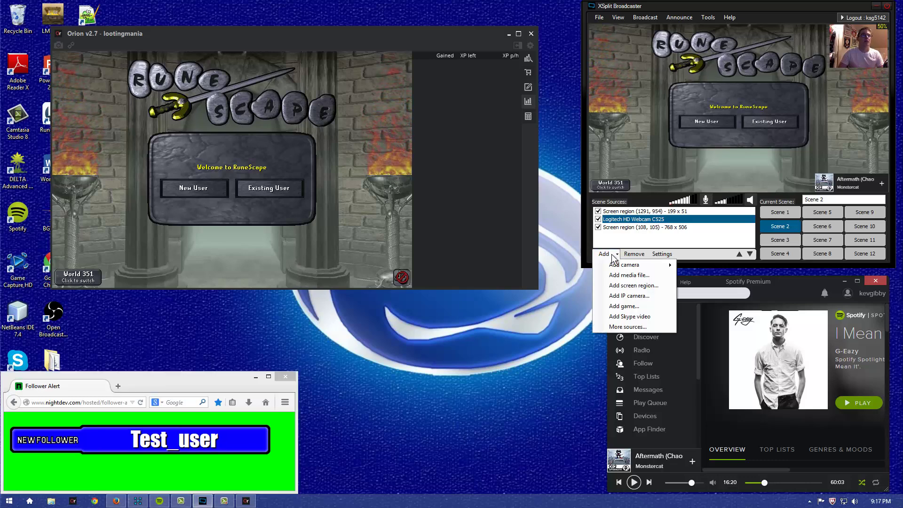
{"action": "left_click", "coordinate": [623, 286]}
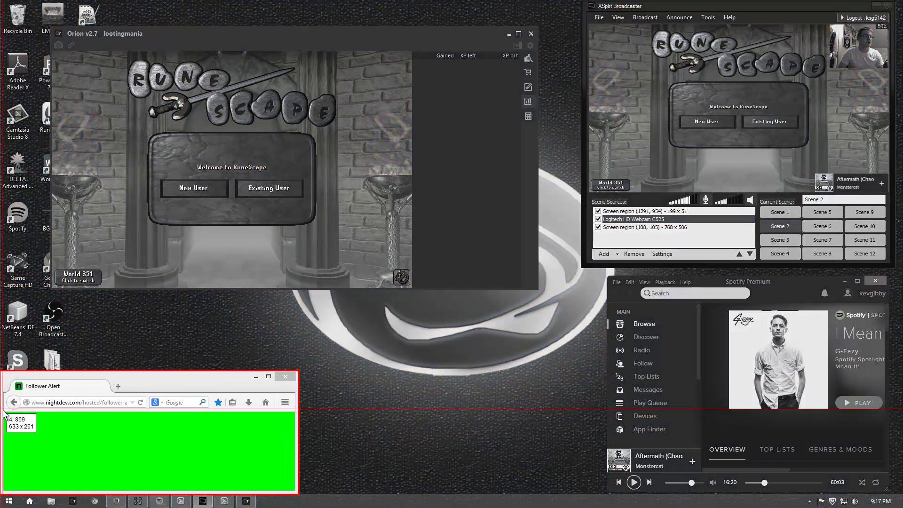
{"action": "left_click_drag", "start_coordinate": [3, 411], "coordinate": [276, 464]}
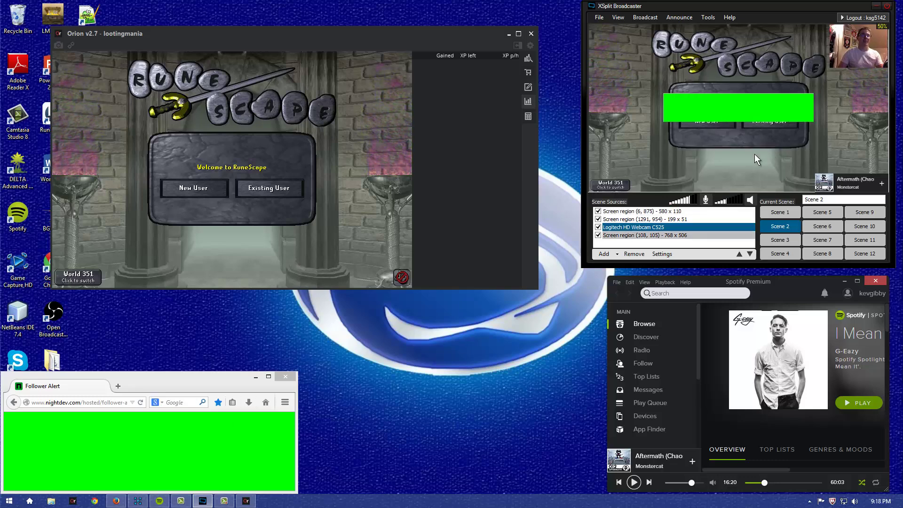
Step: Apply a green Chroma Key to the follower-alert source in its Color settings
{"action": "right_click", "coordinate": [736, 112]}
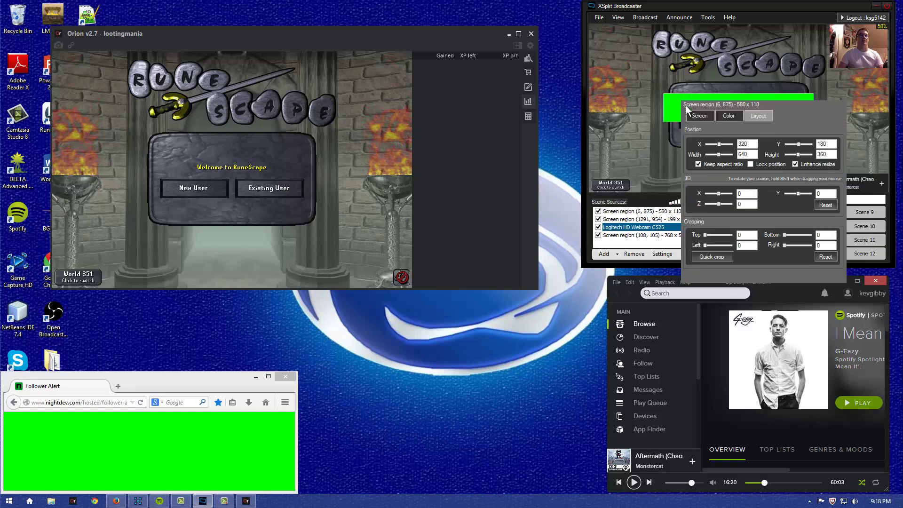
{"action": "left_click", "coordinate": [730, 116]}
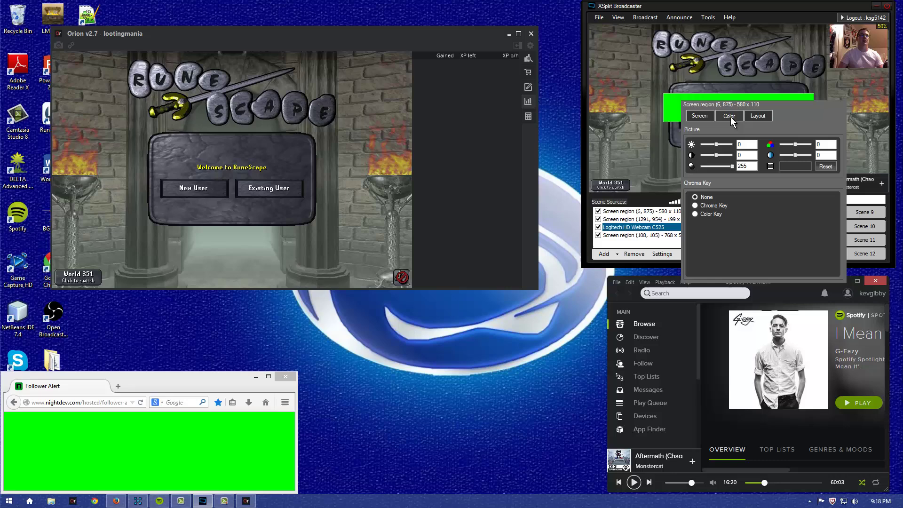
{"action": "left_click", "coordinate": [710, 206]}
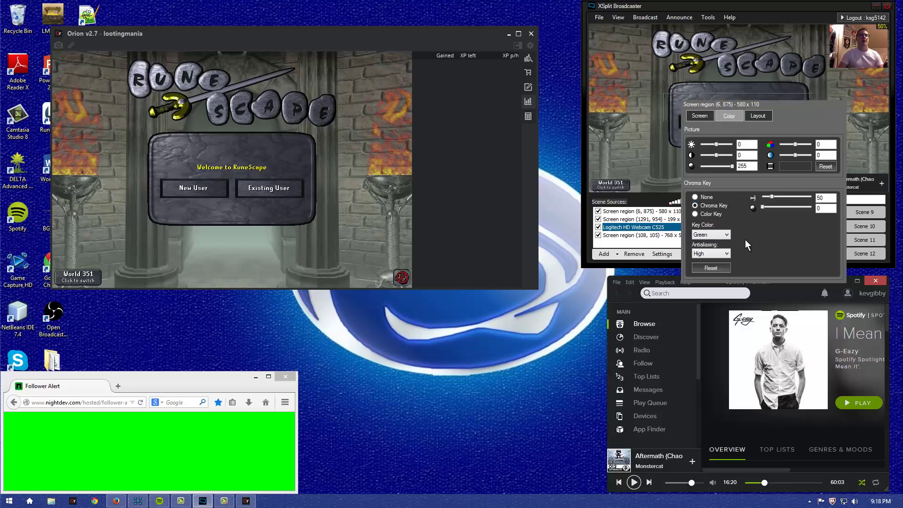
{"action": "left_click", "coordinate": [650, 244]}
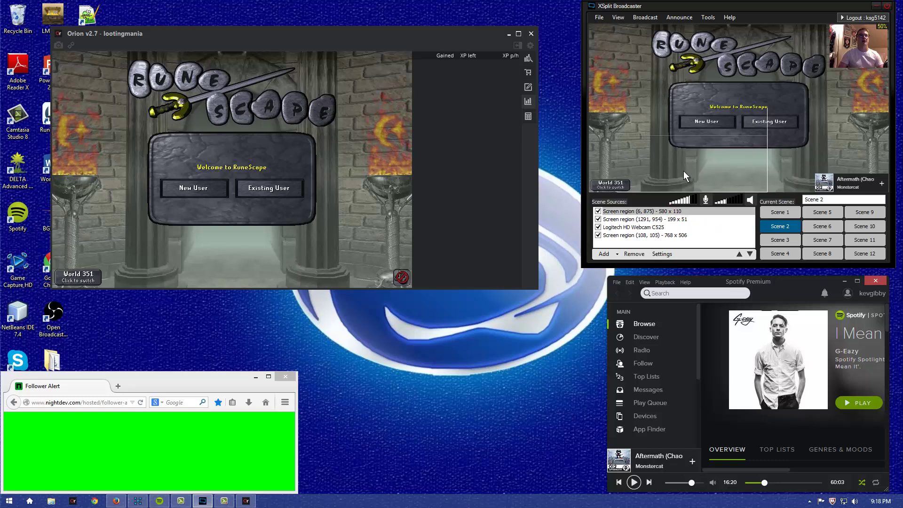
Step: Reload the alert page in Firefox and place the alert centred along the bottom of the preview
{"action": "left_click_drag", "start_coordinate": [695, 122], "coordinate": [708, 154]}
{"action": "left_click", "coordinate": [185, 388]}
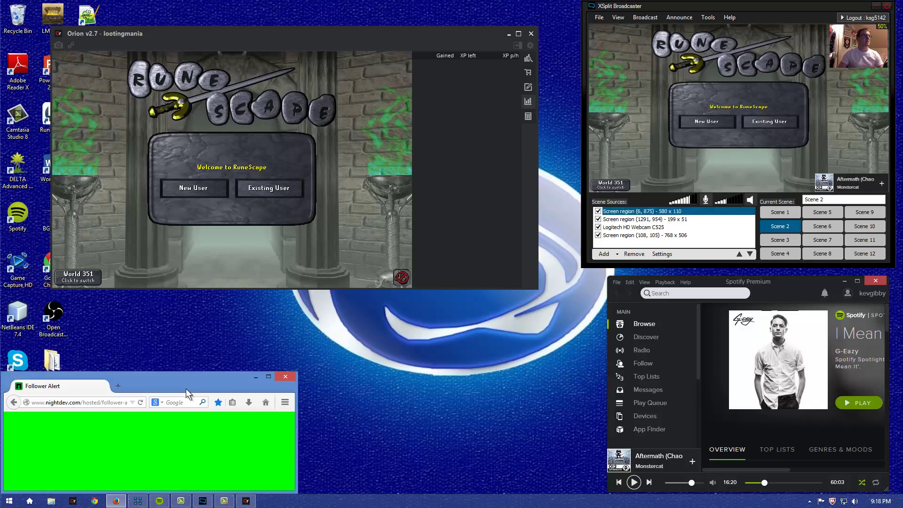
{"action": "left_click", "coordinate": [139, 402]}
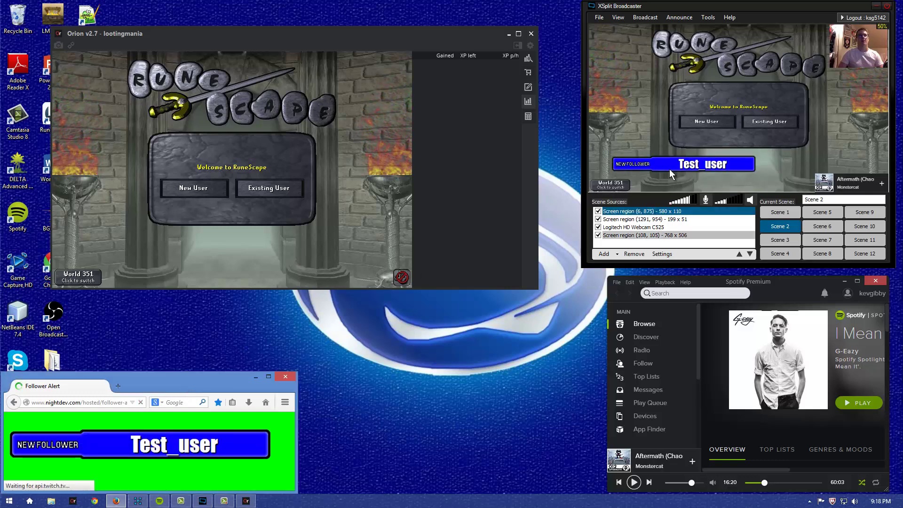
{"action": "left_click", "coordinate": [671, 168]}
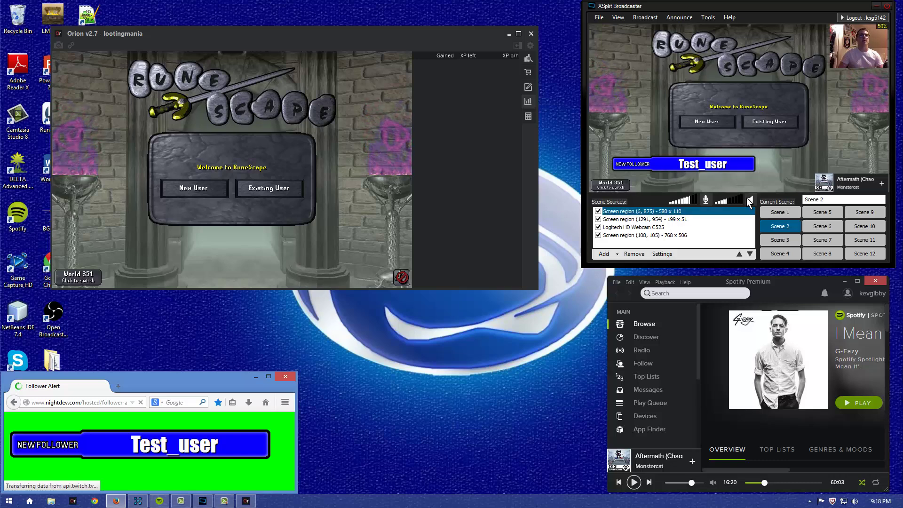
{"action": "left_click_drag", "start_coordinate": [691, 165], "coordinate": [724, 157]}
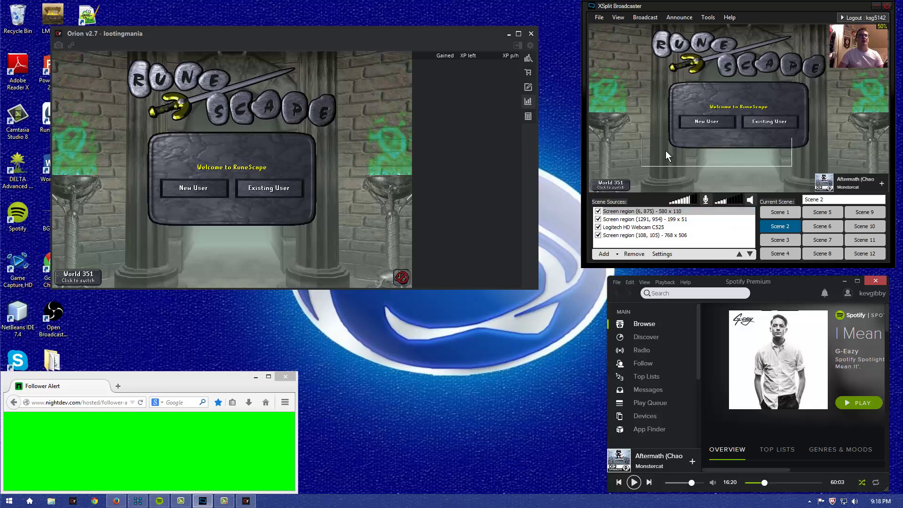
Step: Set Cropping Top to 5 and Left to 5 in the follower-alert region's Layout settings
{"action": "right_click", "coordinate": [684, 148]}
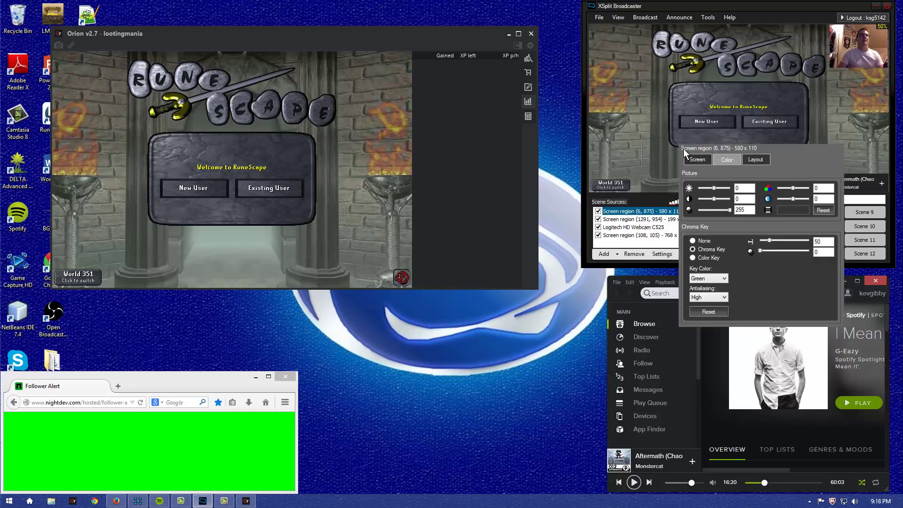
{"action": "left_click", "coordinate": [756, 160]}
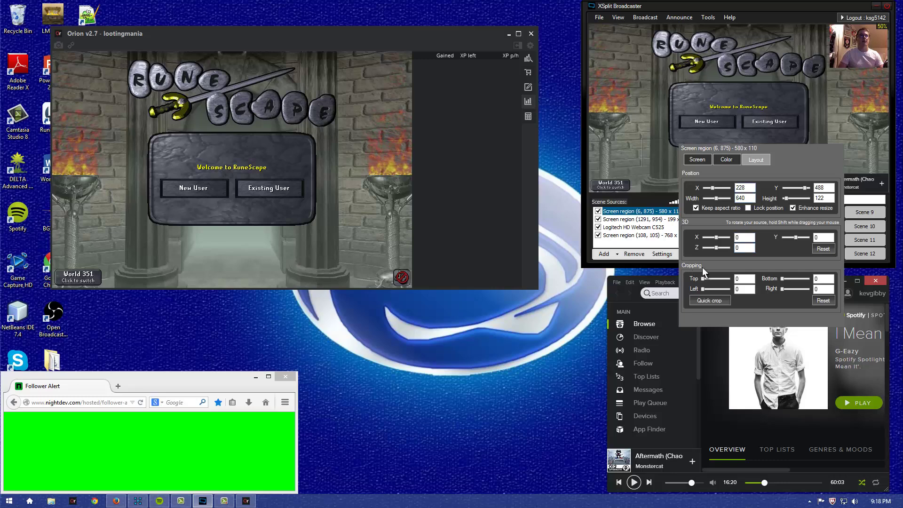
{"action": "left_click_drag", "start_coordinate": [789, 154], "coordinate": [784, 183]}
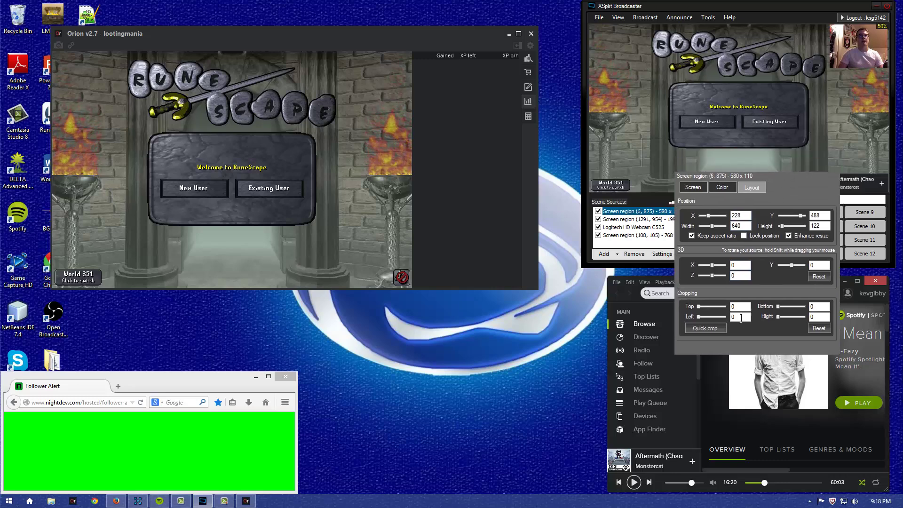
{"action": "left_click", "coordinate": [670, 304]}
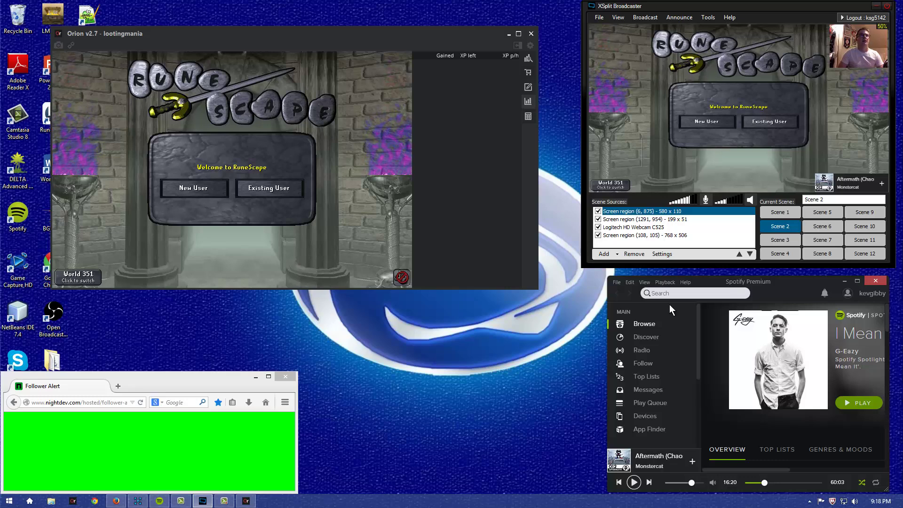
{"action": "right_click", "coordinate": [686, 155]}
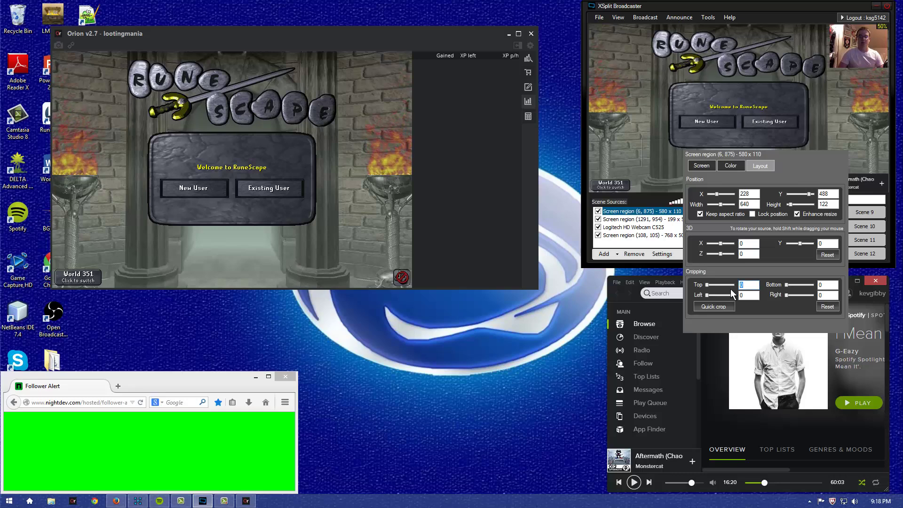
{"action": "type", "text": "5"}
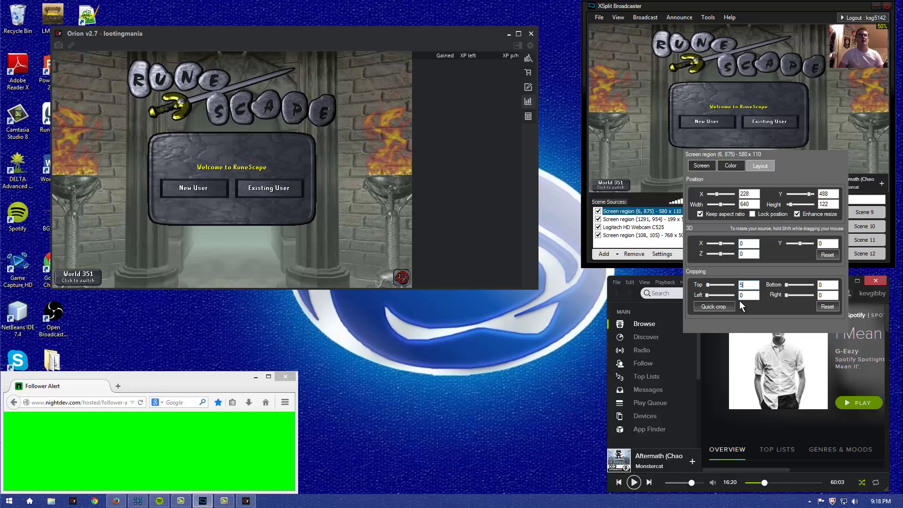
{"action": "key", "text": "Tab"}
{"action": "type", "text": "2"}
{"action": "key", "text": "BackSpace"}
{"action": "type", "text": "5"}
{"action": "left_click", "coordinate": [649, 185]}
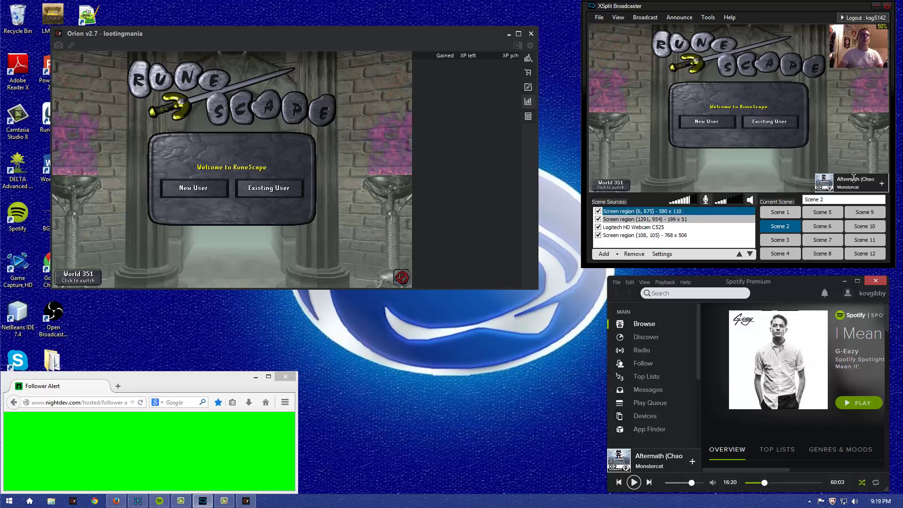
Step: Reload the Follower Alert page to fire a test alert, then drag the alert to the preview's lower-right
{"action": "left_click", "coordinate": [140, 394]}
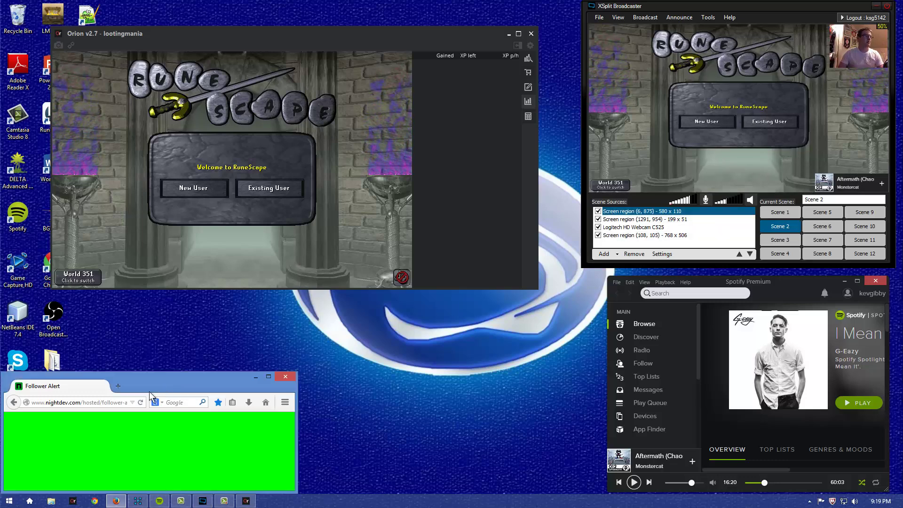
{"action": "left_click", "coordinate": [140, 401]}
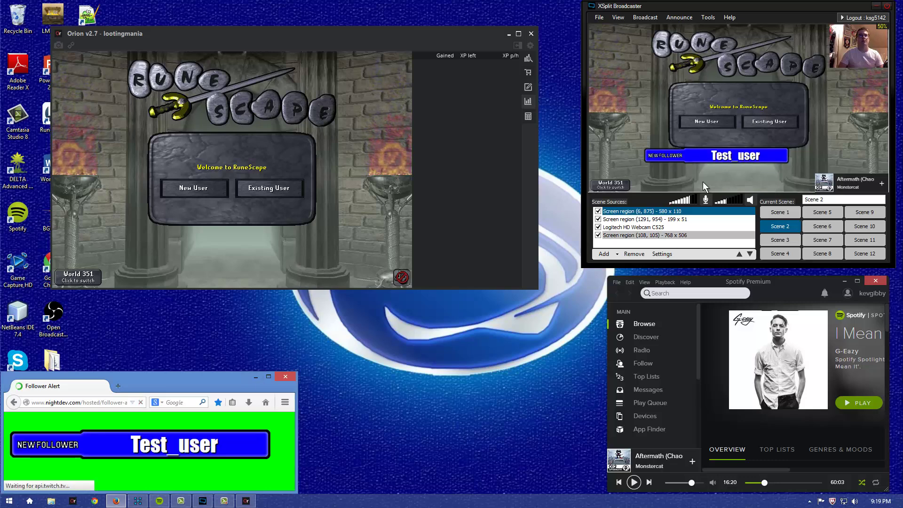
{"action": "left_click_drag", "start_coordinate": [751, 157], "coordinate": [847, 164]}
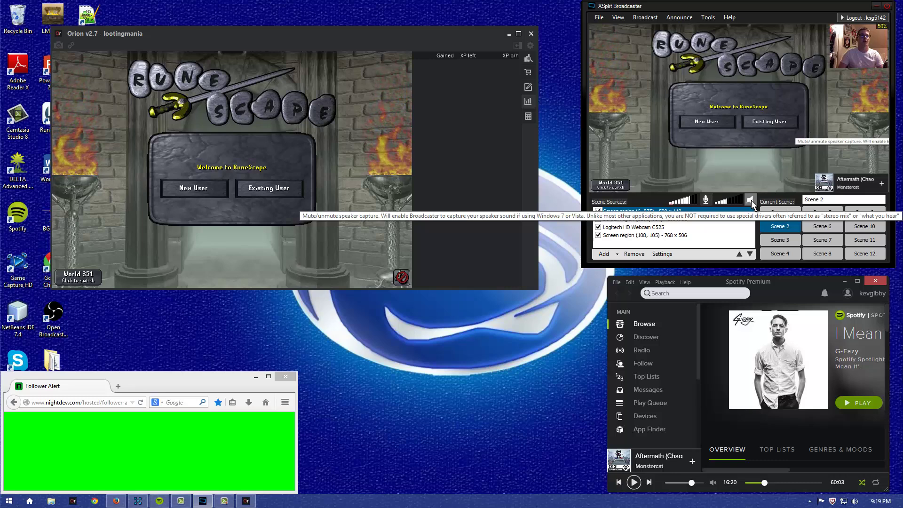
Step: In General settings, keep Microphone (Blue Snowball) as the input and check the recordings Location path
{"action": "left_click", "coordinate": [708, 18]}
{"action": "left_click", "coordinate": [718, 50]}
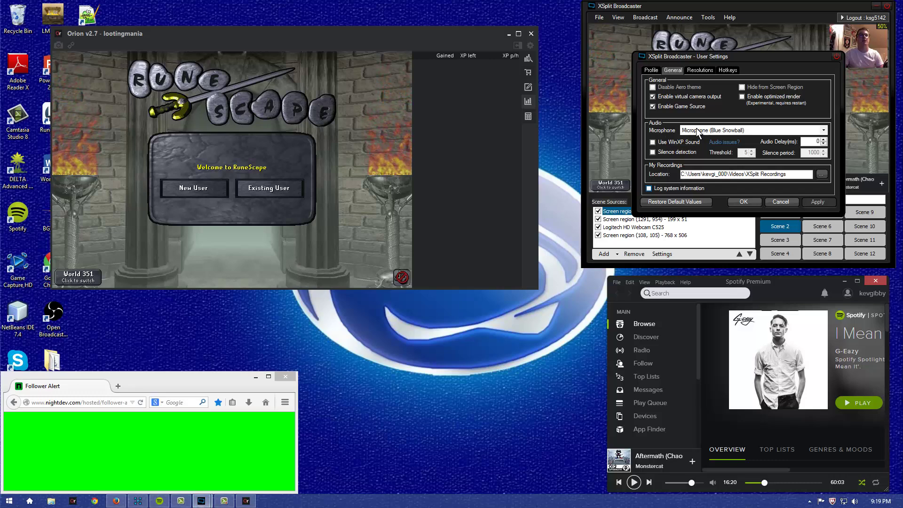
{"action": "left_click", "coordinate": [725, 129]}
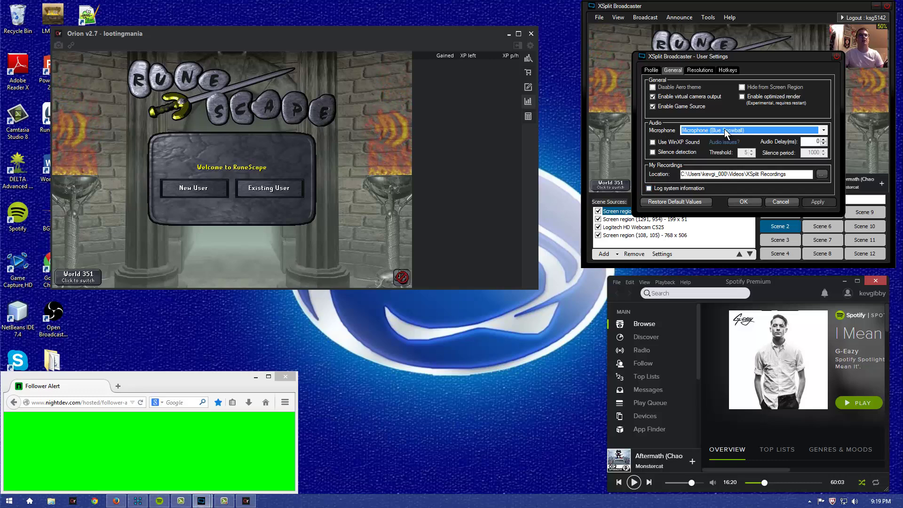
{"action": "left_click", "coordinate": [724, 129]}
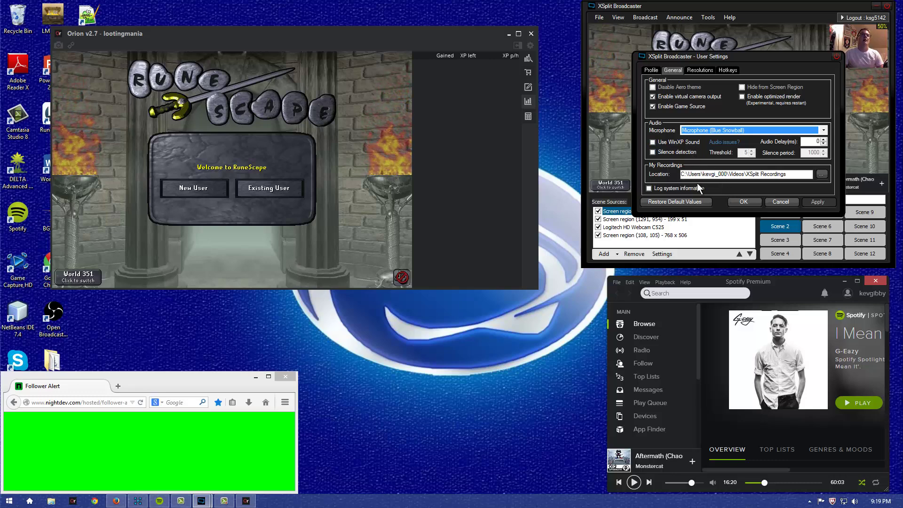
{"action": "left_click_drag", "start_coordinate": [681, 174], "coordinate": [819, 175]}
{"action": "left_click", "coordinate": [799, 175]}
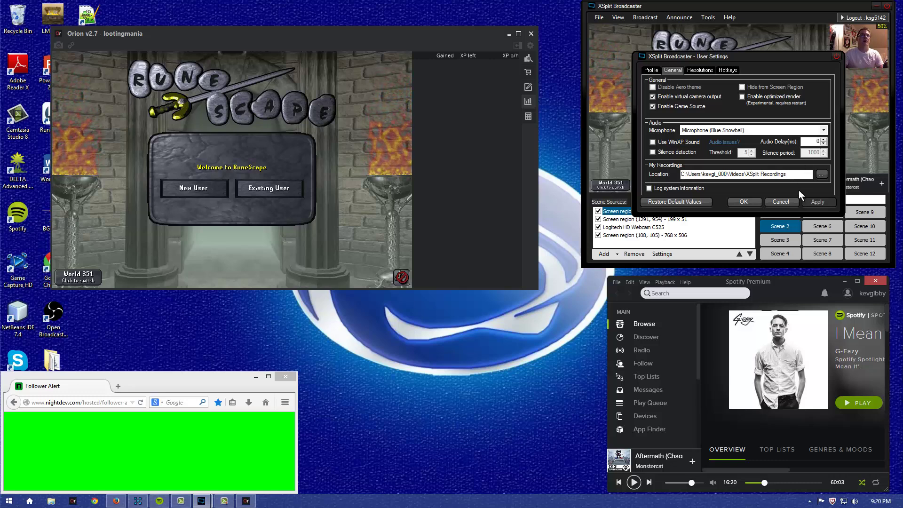
Step: Close User Settings and remove the Screen region (108, 105) - 768 x 506 source from Scene 2
{"action": "left_click", "coordinate": [743, 201]}
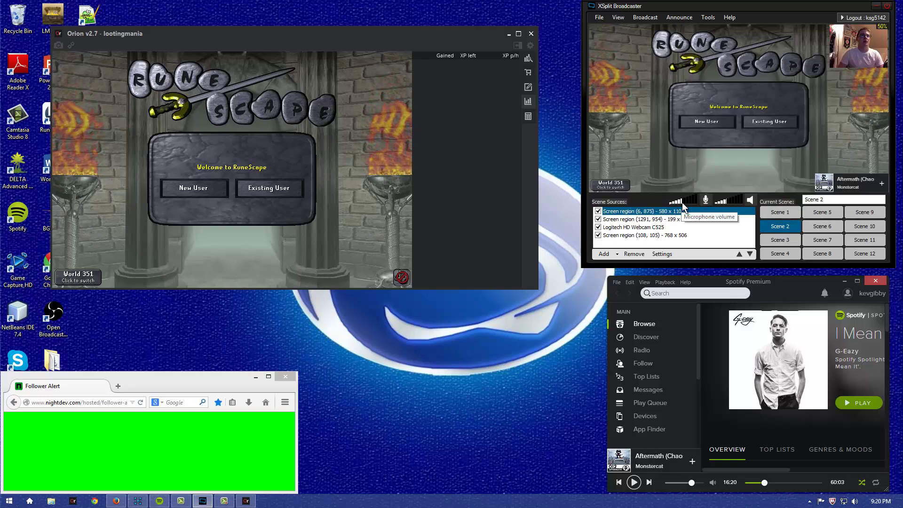
{"action": "left_click", "coordinate": [732, 203]}
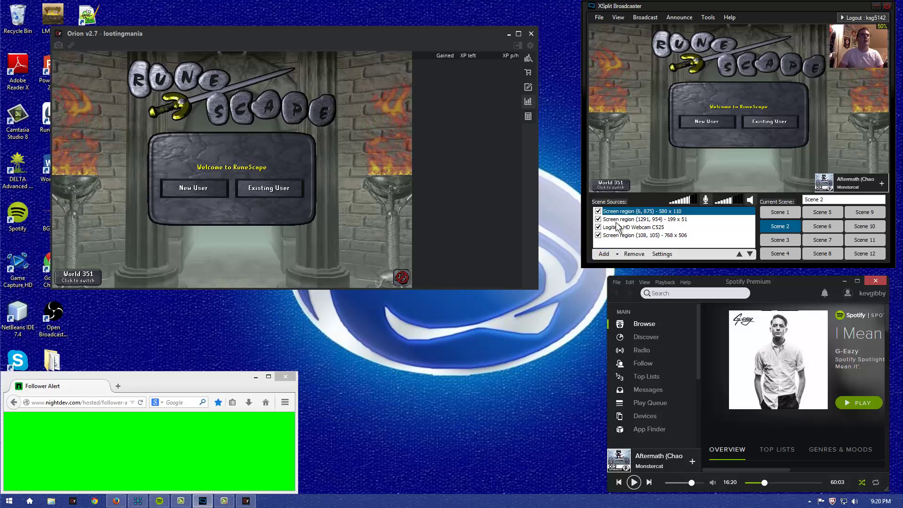
{"action": "left_click", "coordinate": [623, 235]}
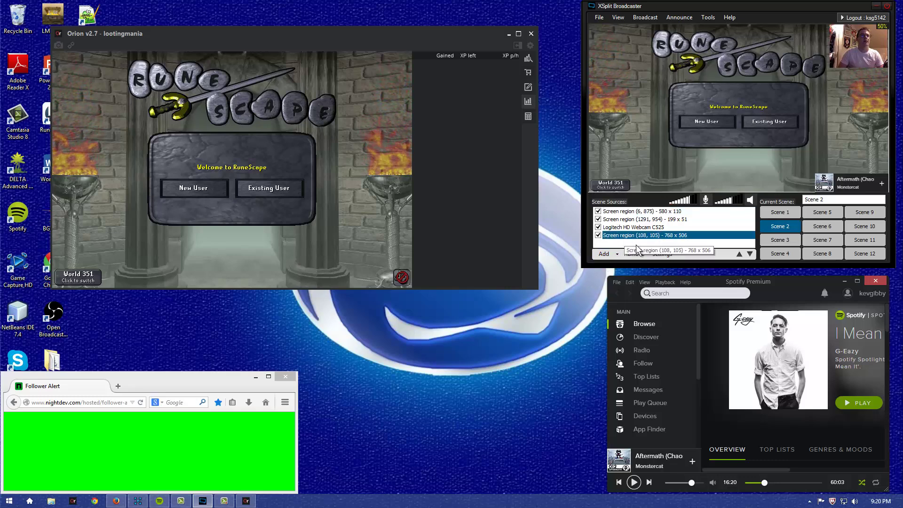
{"action": "left_click", "coordinate": [634, 254]}
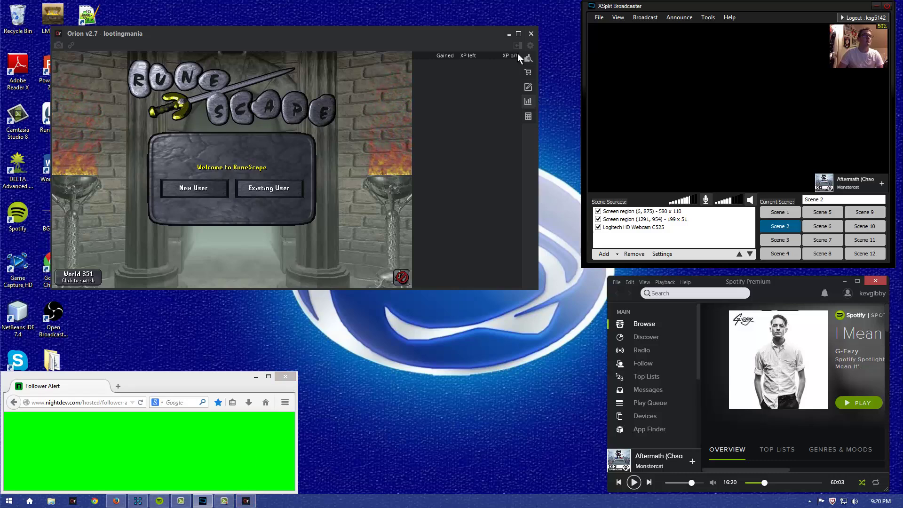
Step: Minimize the RuneScape client, show the Elgato Game Capture HD live feed, then bring XSplit forward
{"action": "left_click", "coordinate": [509, 37]}
{"action": "left_click", "coordinate": [508, 35]}
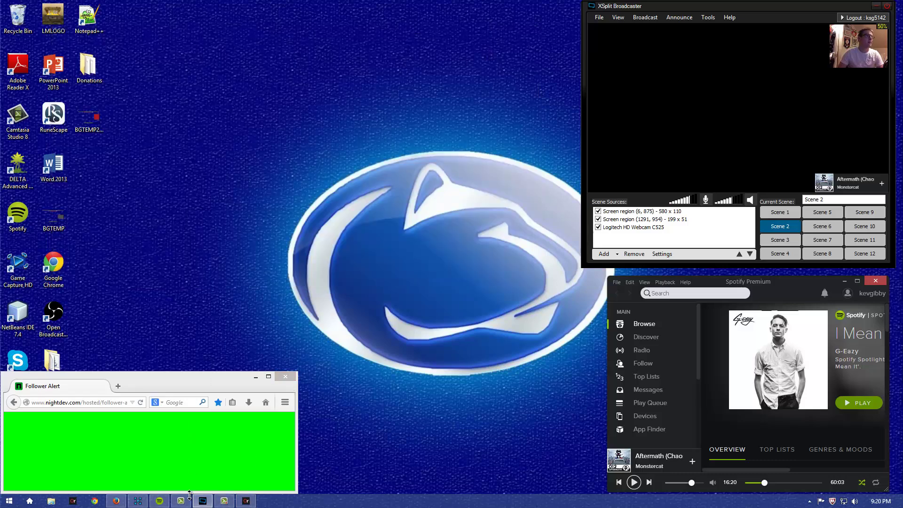
{"action": "left_click", "coordinate": [138, 501]}
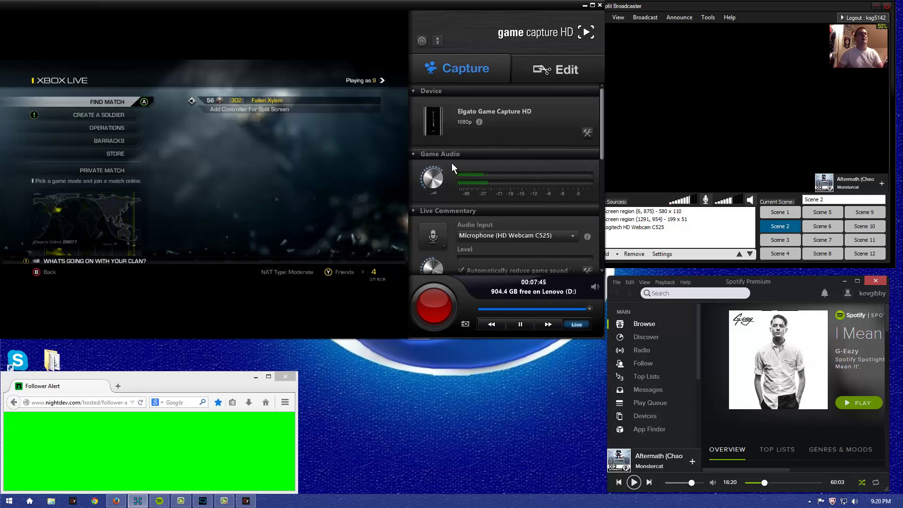
{"action": "left_click", "coordinate": [649, 240]}
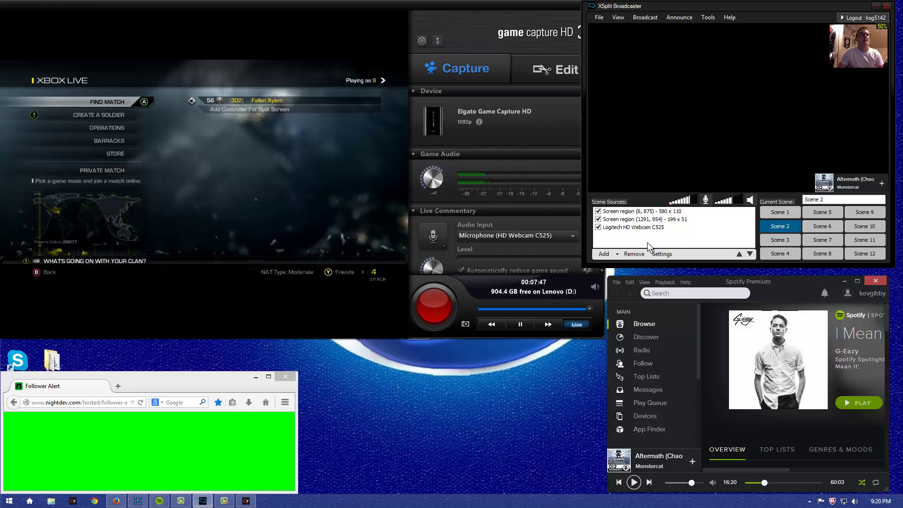
Step: Add a Screen region (0, 124) - 872 x 484 source around the Game Capture HD video area
{"action": "left_click", "coordinate": [608, 254]}
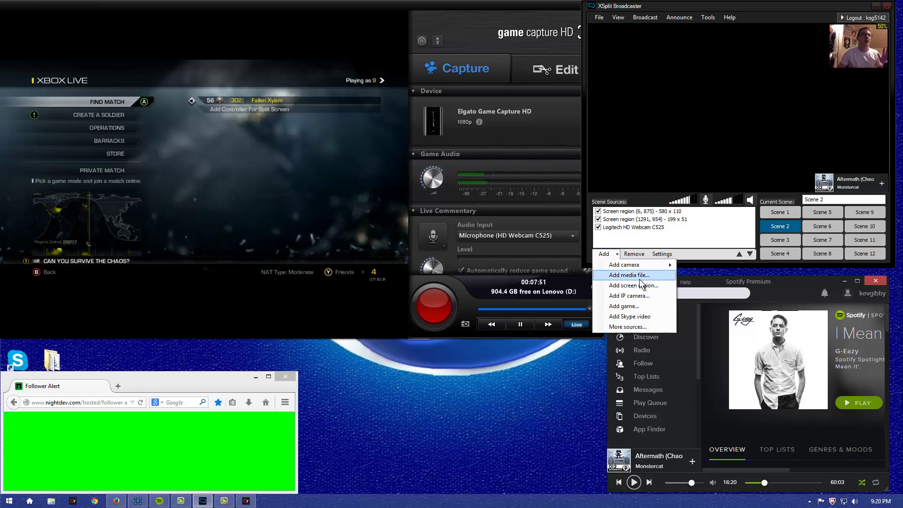
{"action": "left_click", "coordinate": [703, 244]}
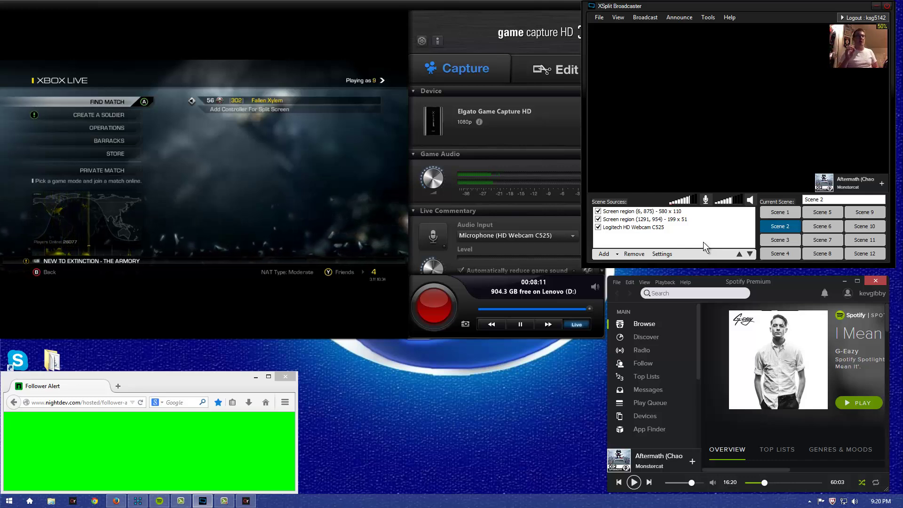
{"action": "left_click", "coordinate": [605, 254]}
{"action": "left_click", "coordinate": [626, 284]}
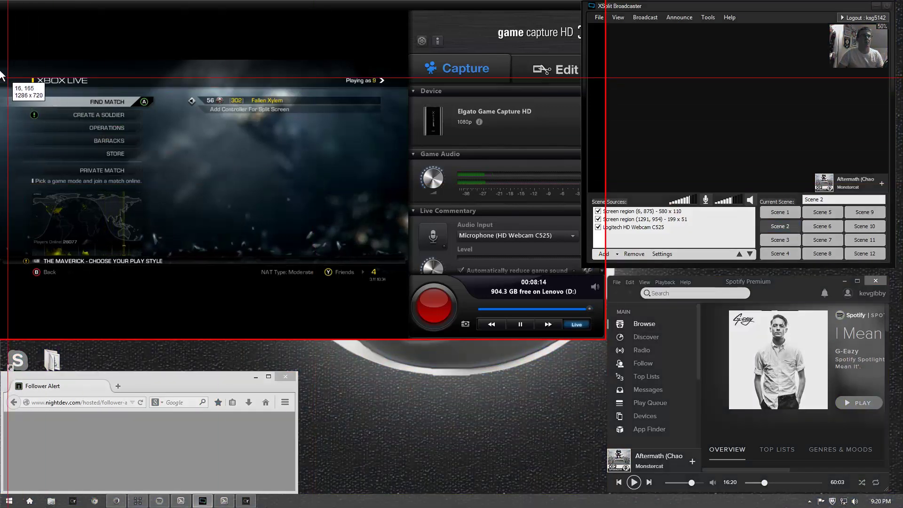
{"action": "left_click_drag", "start_coordinate": [0, 58], "coordinate": [224, 214]}
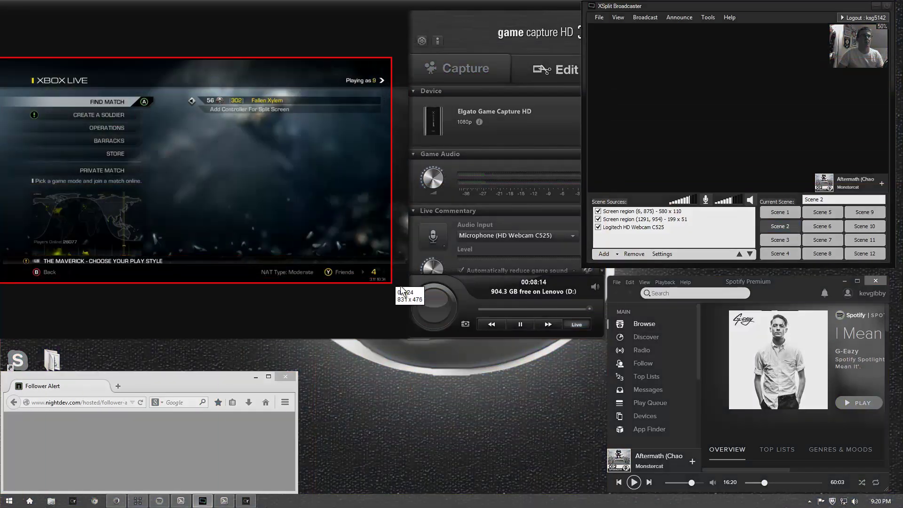
{"action": "left_click_drag", "start_coordinate": [403, 288], "coordinate": [410, 286]}
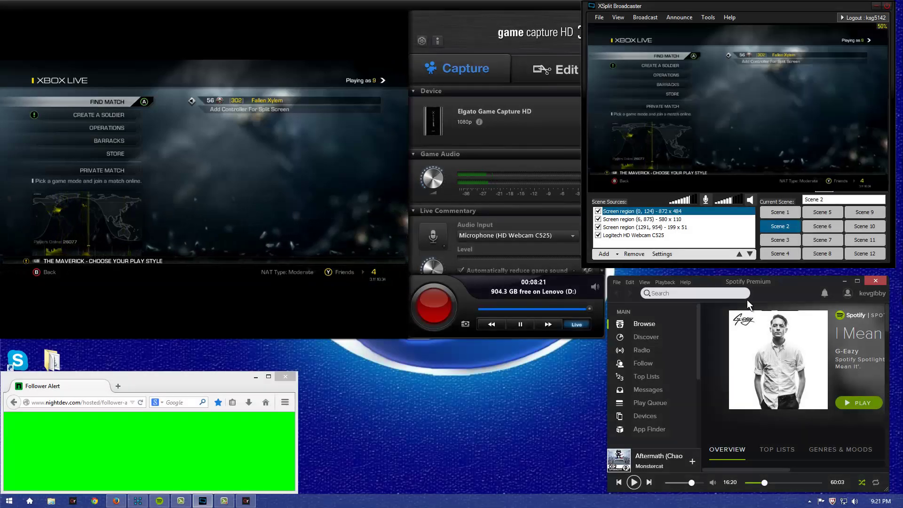
Step: Reorder Scene 2's layers, raising the webcam, the 199 x 51 region and the 580 x 110 region
{"action": "left_click", "coordinate": [638, 235]}
{"action": "left_click", "coordinate": [739, 254]}
{"action": "left_click", "coordinate": [739, 254]}
{"action": "left_click", "coordinate": [739, 254]}
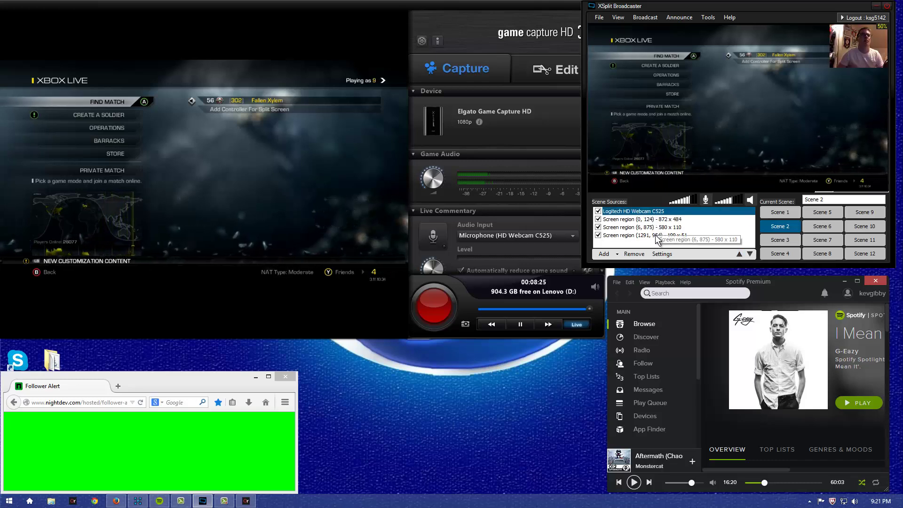
{"action": "left_click", "coordinate": [655, 235]}
{"action": "left_click", "coordinate": [739, 254]}
{"action": "left_click", "coordinate": [739, 254]}
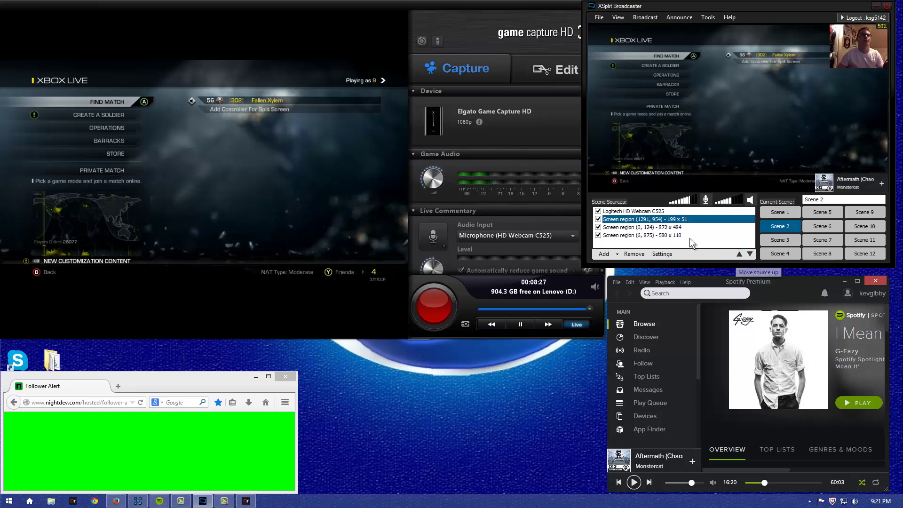
{"action": "left_click", "coordinate": [679, 228]}
{"action": "left_click", "coordinate": [738, 254]}
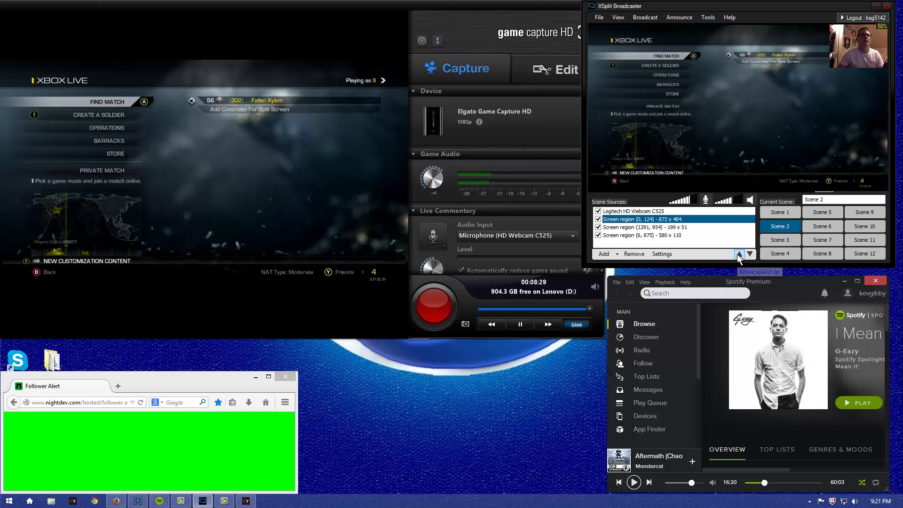
{"action": "left_click", "coordinate": [664, 229]}
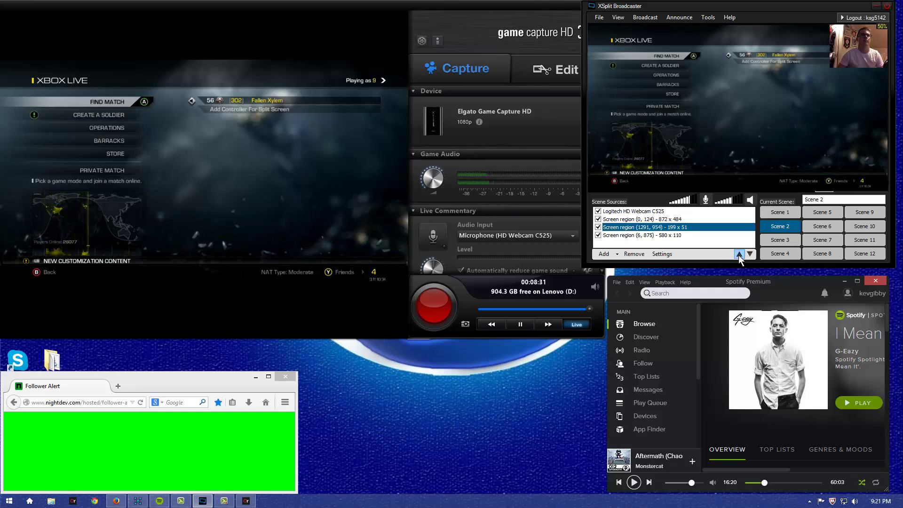
{"action": "left_click", "coordinate": [738, 254]}
{"action": "left_click", "coordinate": [657, 235]}
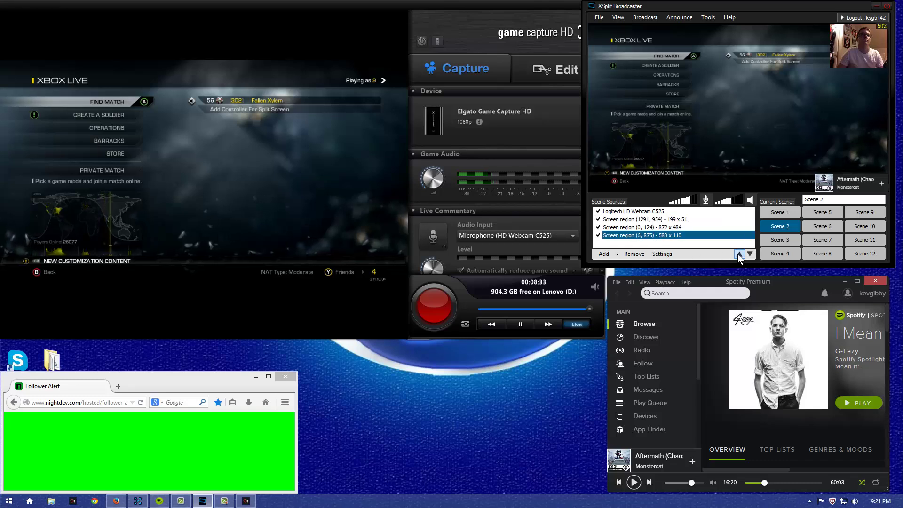
{"action": "left_click", "coordinate": [738, 254]}
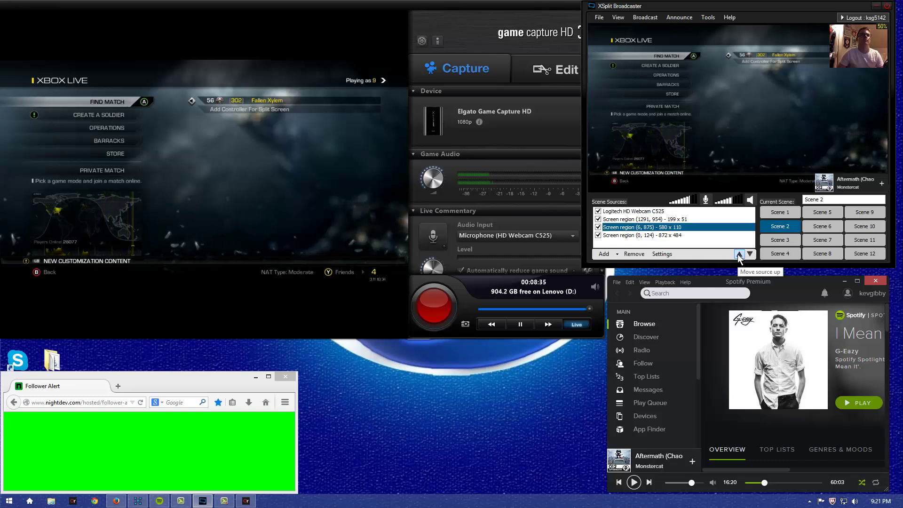
Step: Fire another test follower alert, then return to XSplit and open the Add source list
{"action": "left_click", "coordinate": [207, 379]}
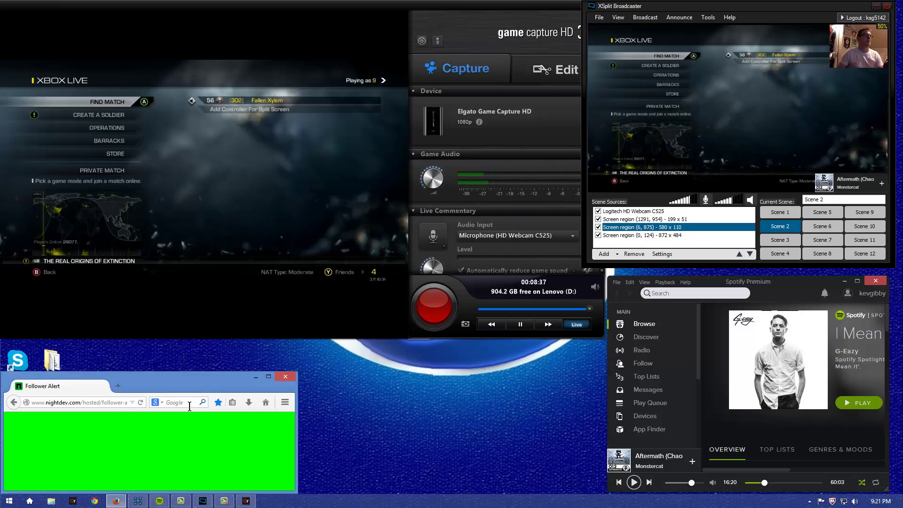
{"action": "left_click", "coordinate": [140, 402]}
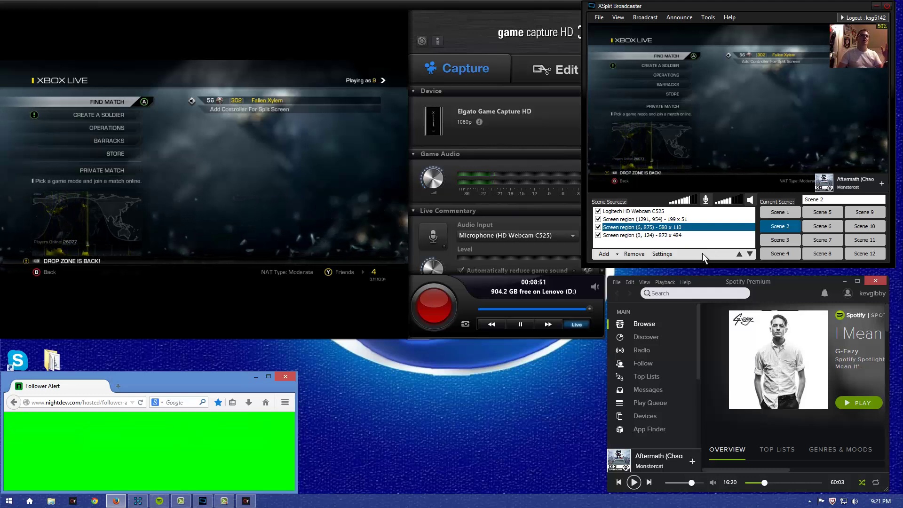
{"action": "left_click", "coordinate": [609, 256]}
{"action": "left_click", "coordinate": [613, 255]}
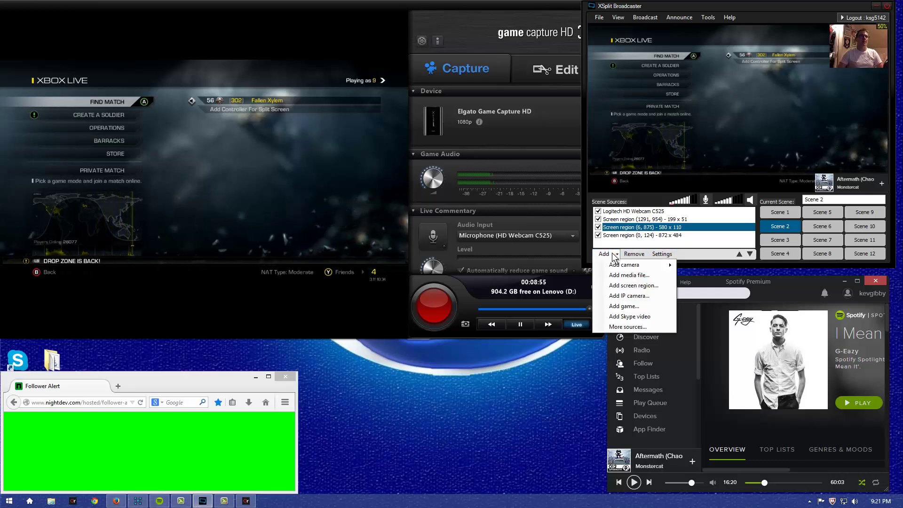
Step: Add BGTEMP.png as a media file source and stretch it to fill the whole preview
{"action": "left_click", "coordinate": [629, 275]}
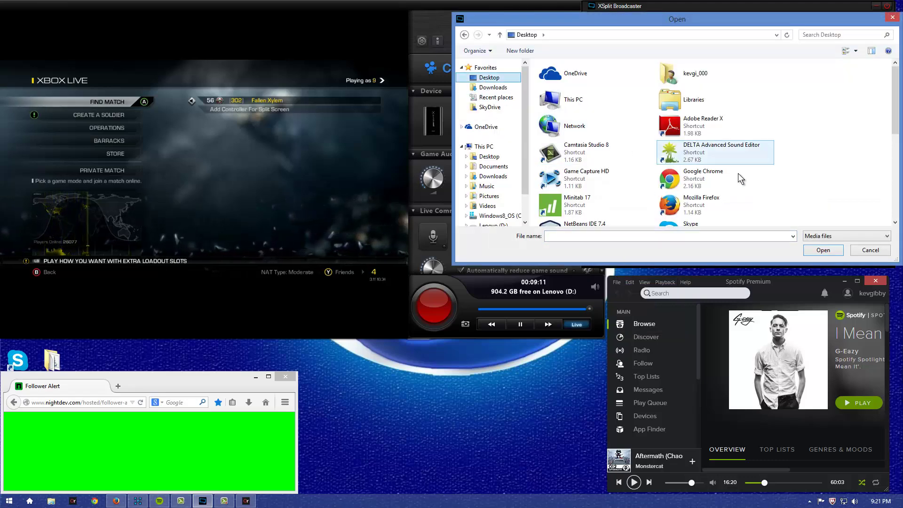
{"action": "left_click_drag", "start_coordinate": [895, 126], "coordinate": [890, 205]}
{"action": "double_click", "coordinate": [682, 91]}
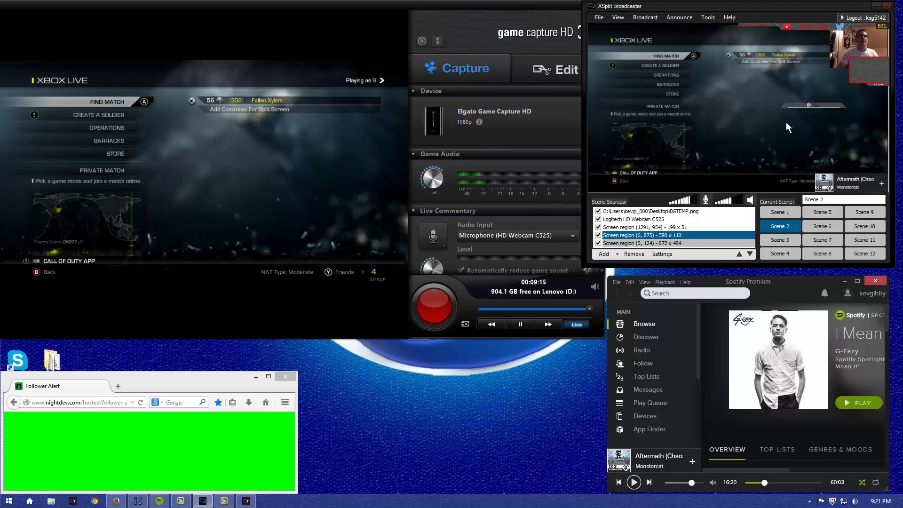
{"action": "left_click_drag", "start_coordinate": [730, 114], "coordinate": [588, 192]}
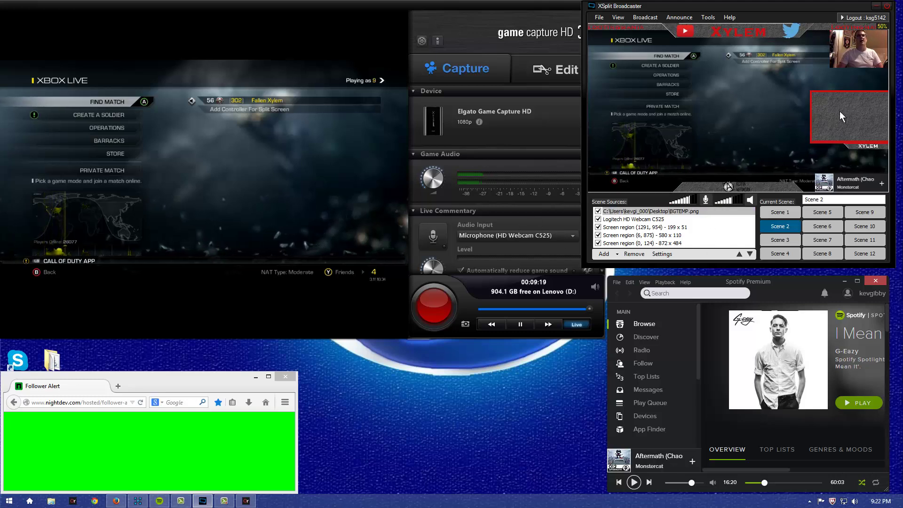
Step: Remove the webcam source and re-add the Logitech HD Webcam C525 above the BGTEMP.png overlay
{"action": "left_click", "coordinate": [822, 96]}
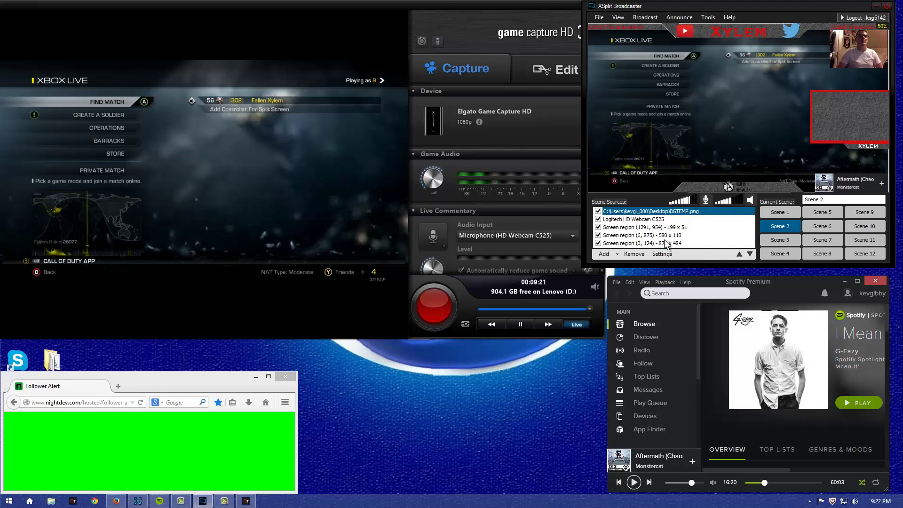
{"action": "left_click", "coordinate": [667, 219]}
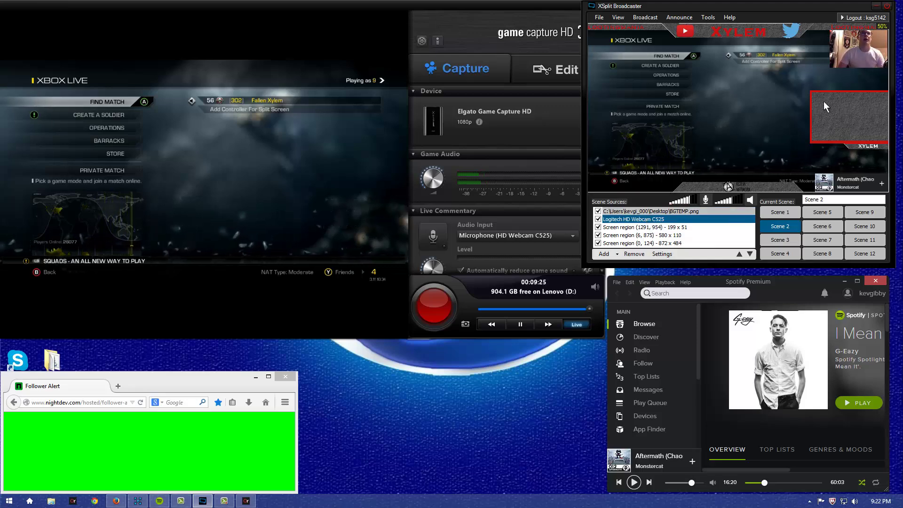
{"action": "left_click", "coordinate": [659, 211]}
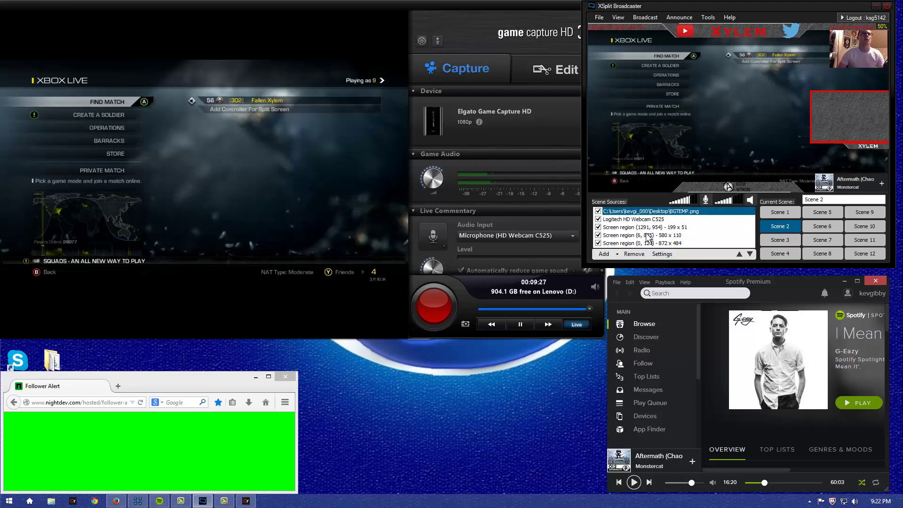
{"action": "left_click", "coordinate": [630, 219]}
{"action": "left_click", "coordinate": [633, 254]}
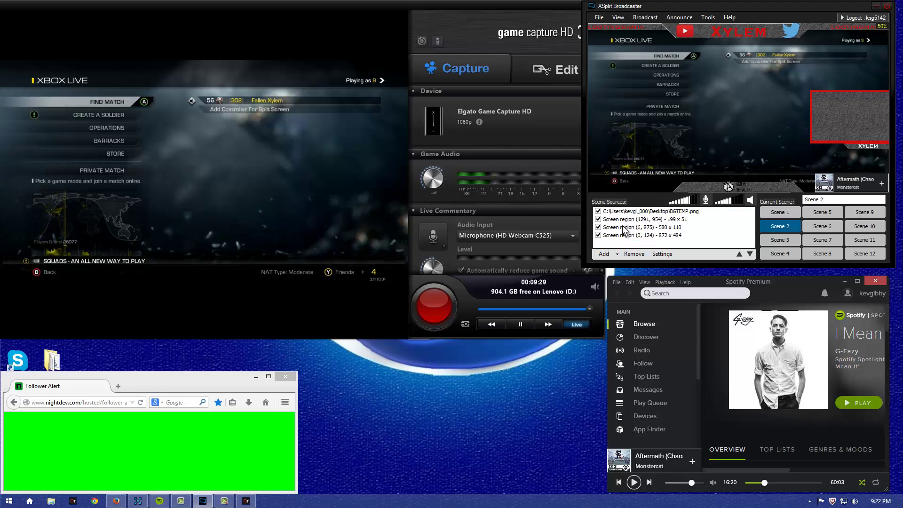
{"action": "left_click", "coordinate": [604, 254]}
{"action": "left_click", "coordinate": [693, 263]}
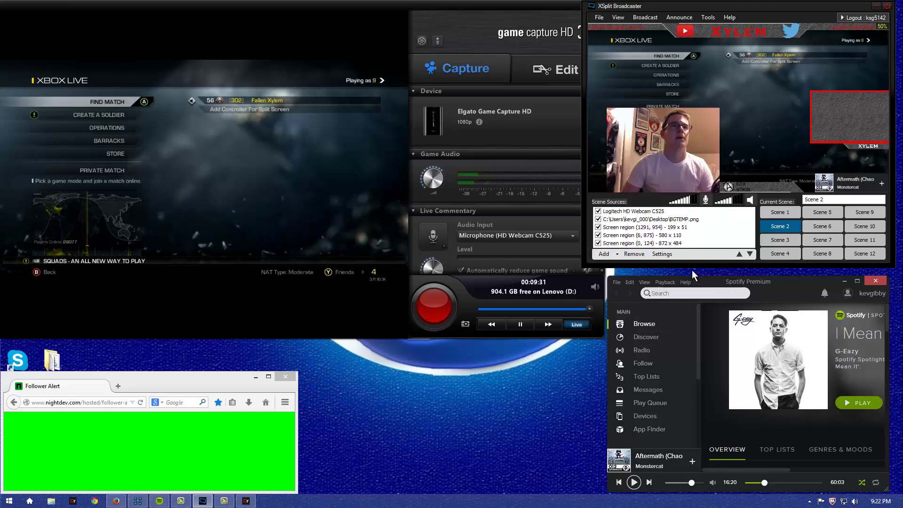
Step: Move the webcam top right, untick Keep aspect ratio, and fit it into the red-framed box
{"action": "left_click_drag", "start_coordinate": [673, 145], "coordinate": [859, 115]}
{"action": "left_click_drag", "start_coordinate": [752, 170], "coordinate": [810, 130]}
{"action": "right_click", "coordinate": [840, 106]}
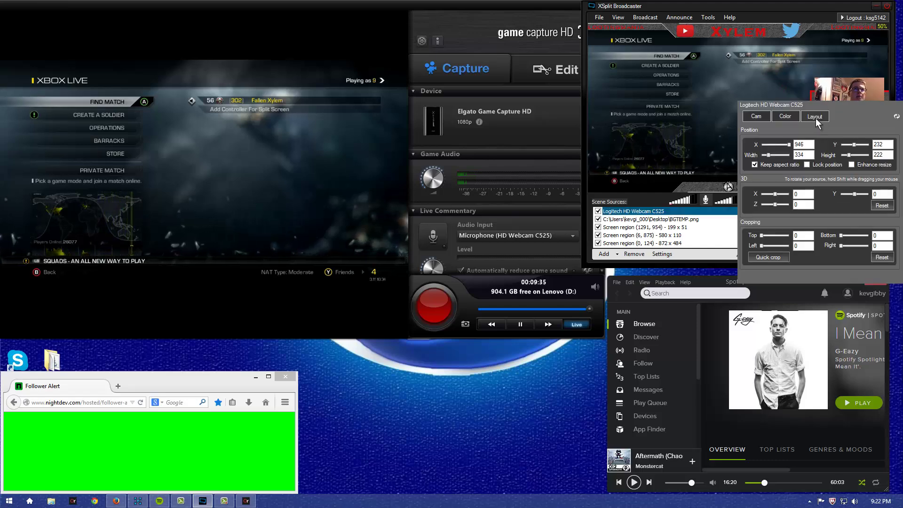
{"action": "left_click", "coordinate": [754, 164]}
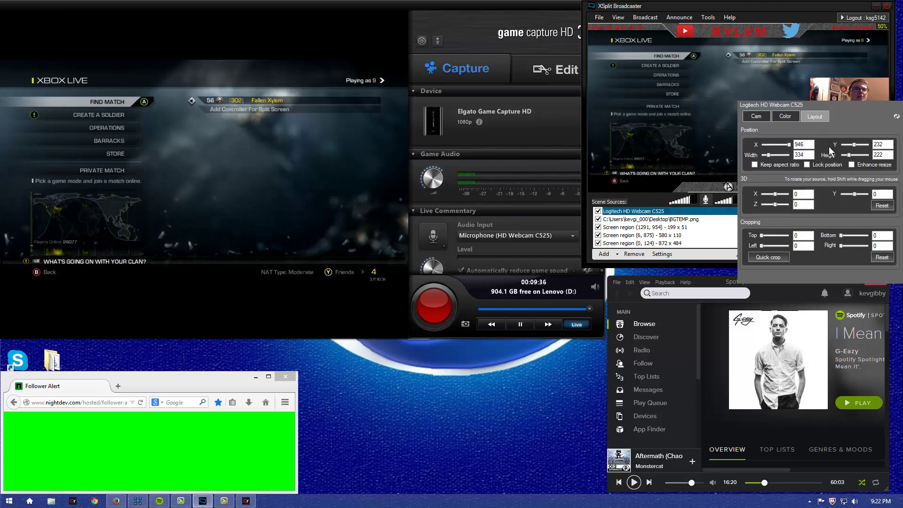
{"action": "left_click", "coordinate": [827, 86]}
{"action": "left_click_drag", "start_coordinate": [843, 98], "coordinate": [847, 111]}
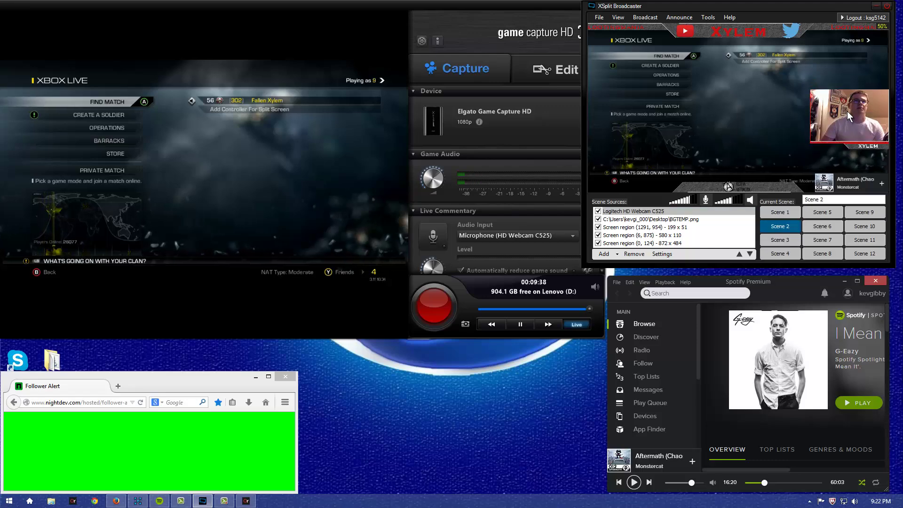
{"action": "left_click", "coordinate": [810, 142]}
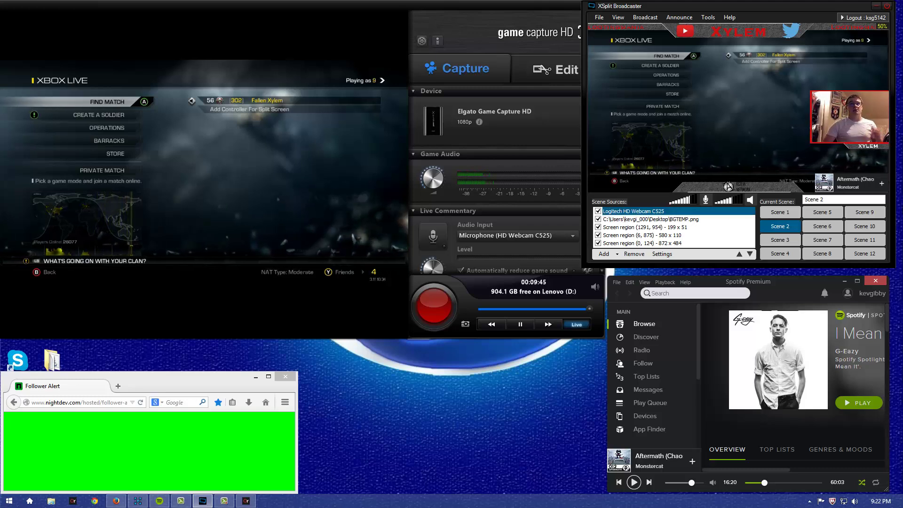
{"action": "left_click", "coordinate": [856, 101]}
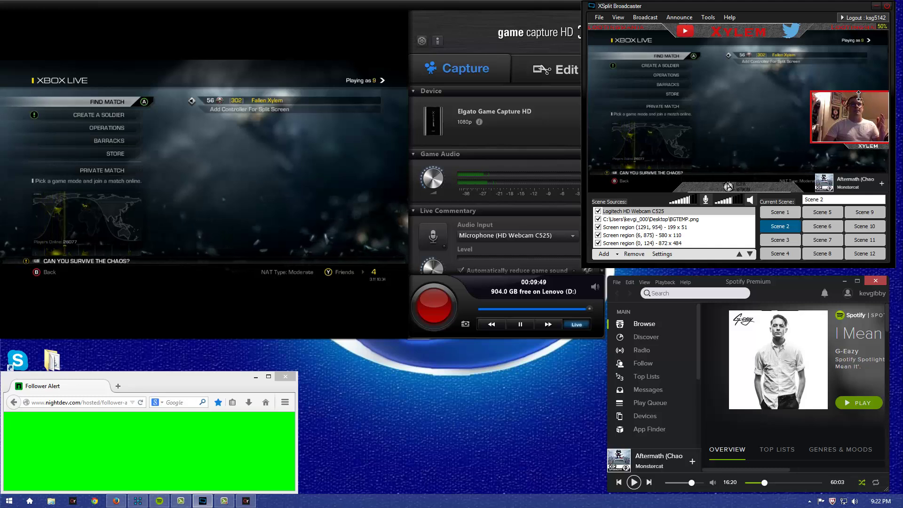
{"action": "left_click", "coordinate": [857, 112]}
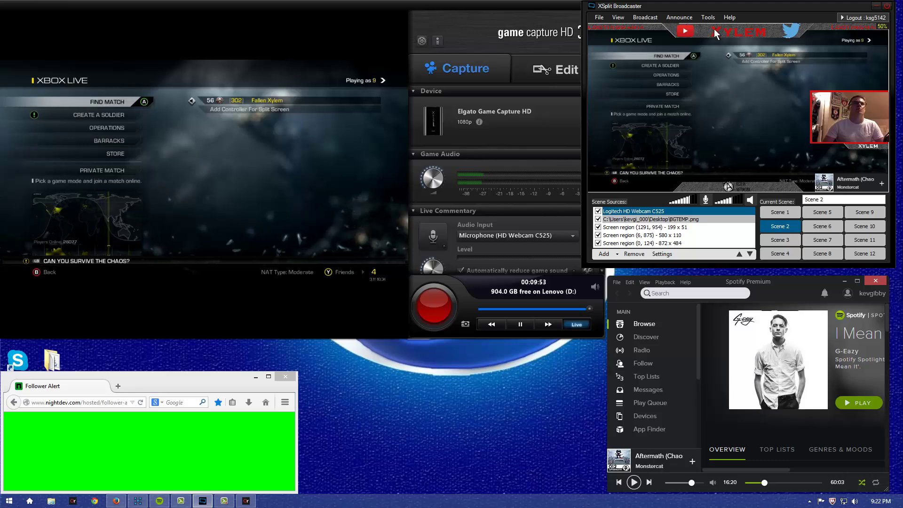
Step: Set the BGTEMP.png overlay's Cropping Top to 2 in its Layout properties
{"action": "right_click", "coordinate": [719, 74]}
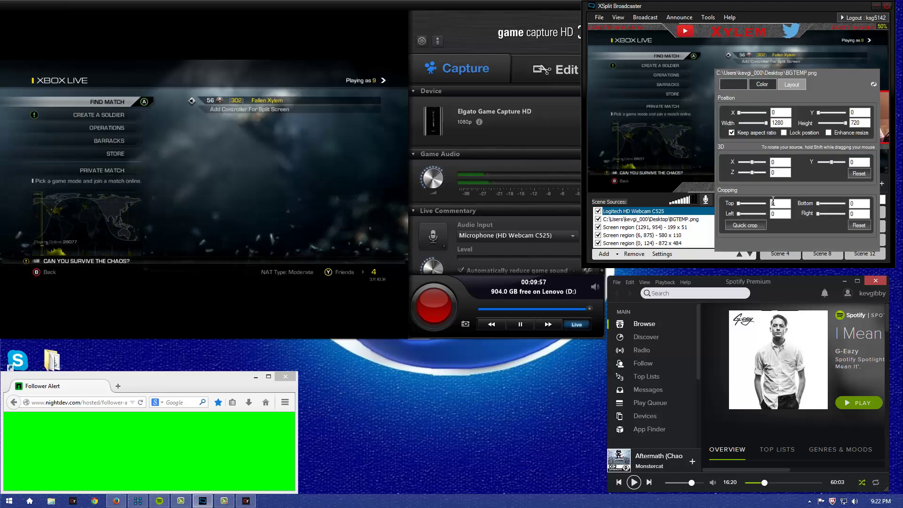
{"action": "left_click", "coordinate": [697, 215]}
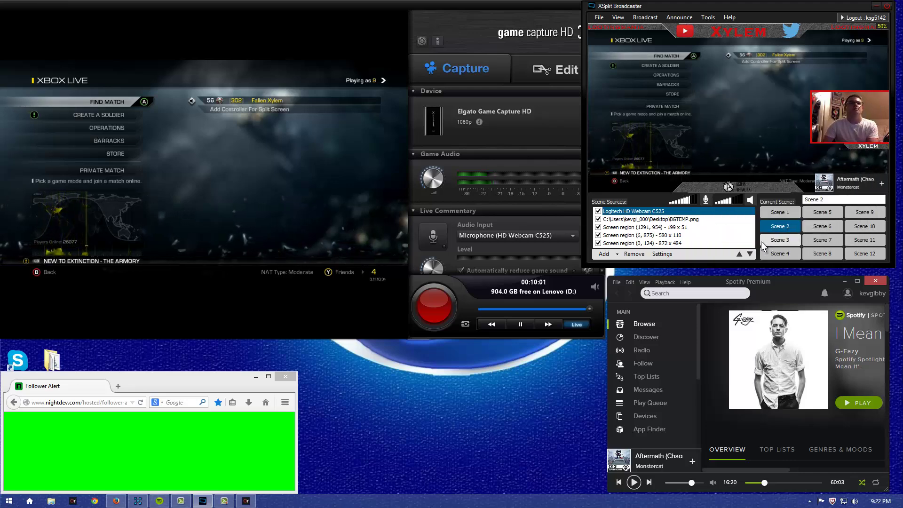
{"action": "right_click", "coordinate": [713, 220]}
{"action": "left_click_drag", "start_coordinate": [762, 266], "coordinate": [765, 266]}
{"action": "left_click", "coordinate": [778, 180]}
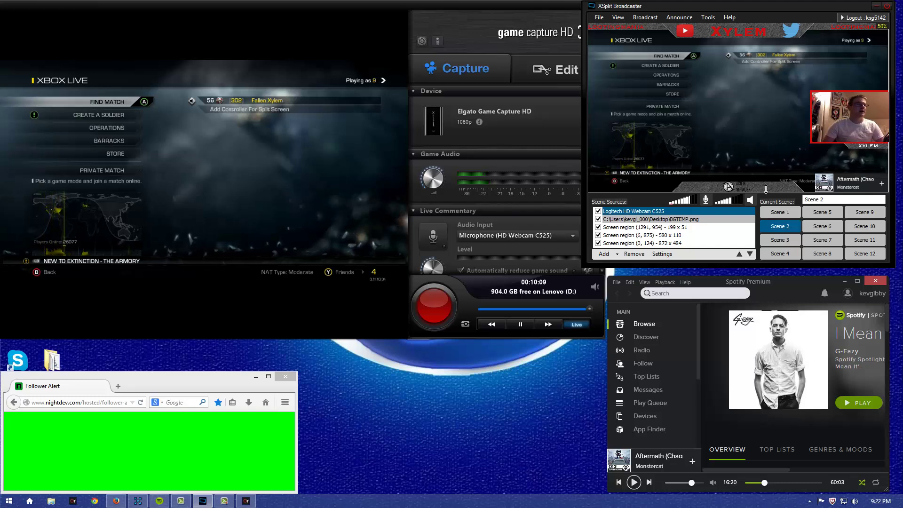
{"action": "left_click", "coordinate": [848, 184]}
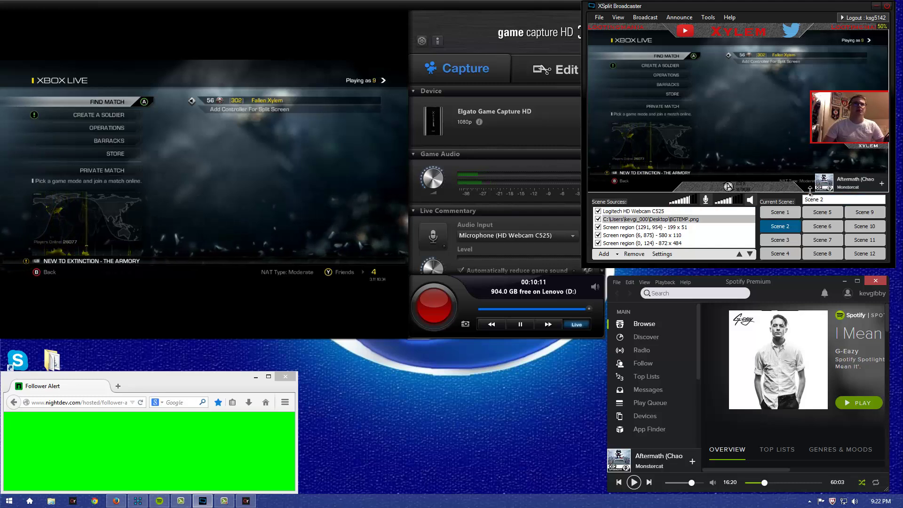
{"action": "left_click", "coordinate": [735, 219]}
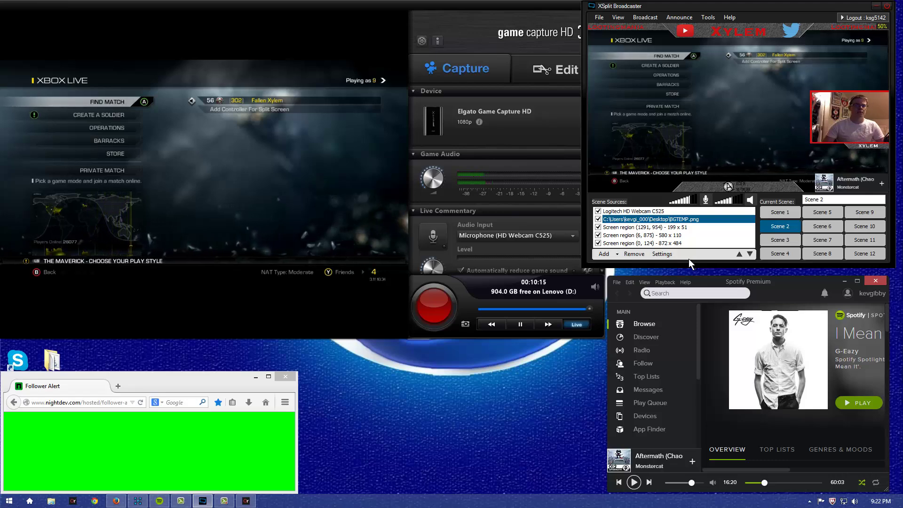
{"action": "left_click", "coordinate": [680, 179]}
{"action": "left_click", "coordinate": [648, 19]}
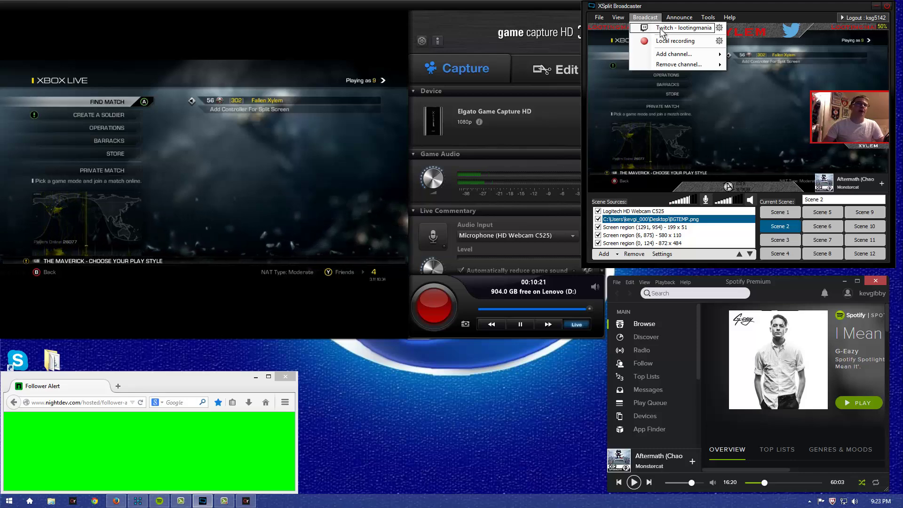
{"action": "left_click", "coordinate": [660, 5]}
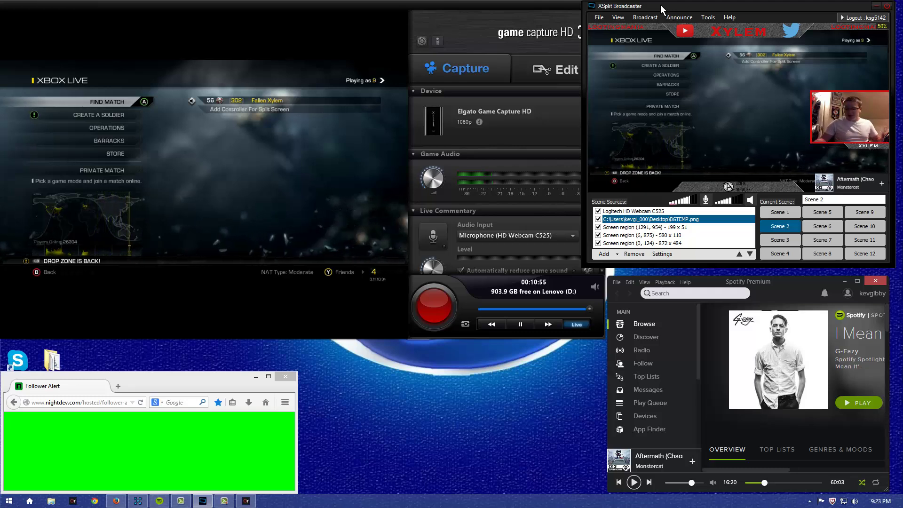
{"action": "left_click", "coordinate": [750, 45]}
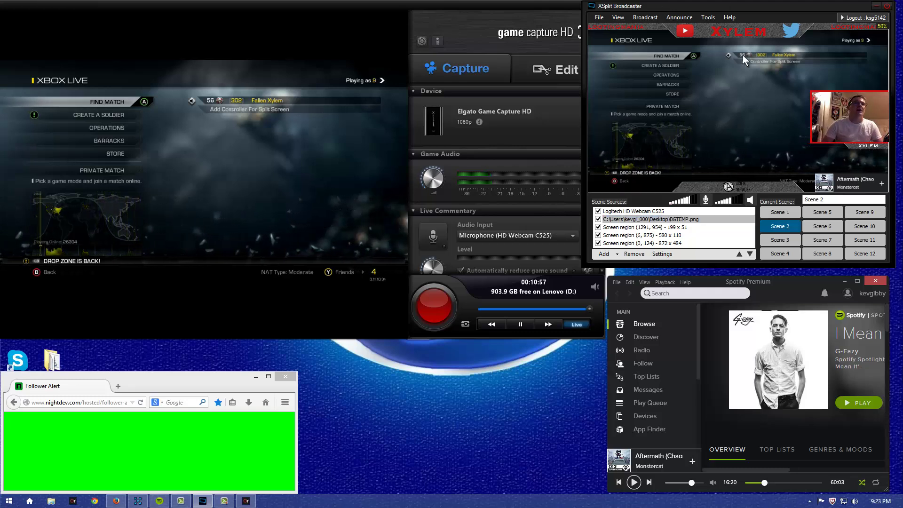
{"action": "left_click", "coordinate": [689, 204]}
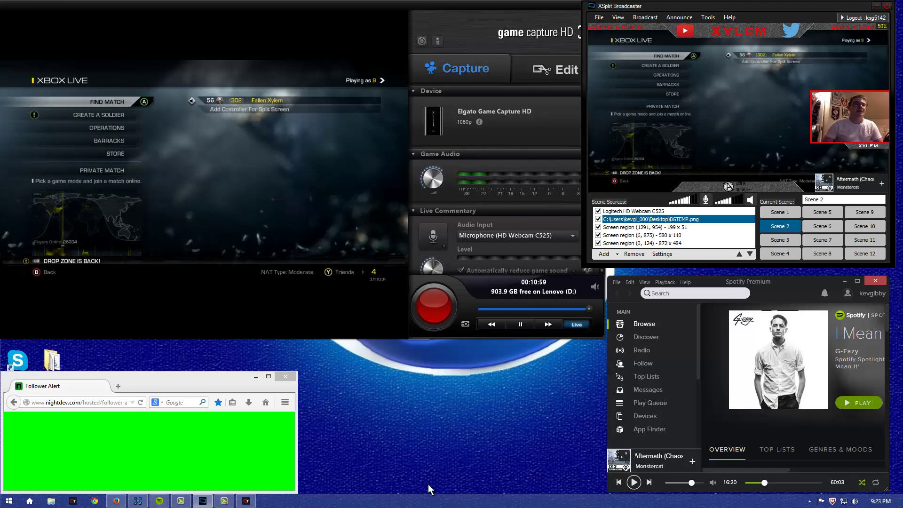